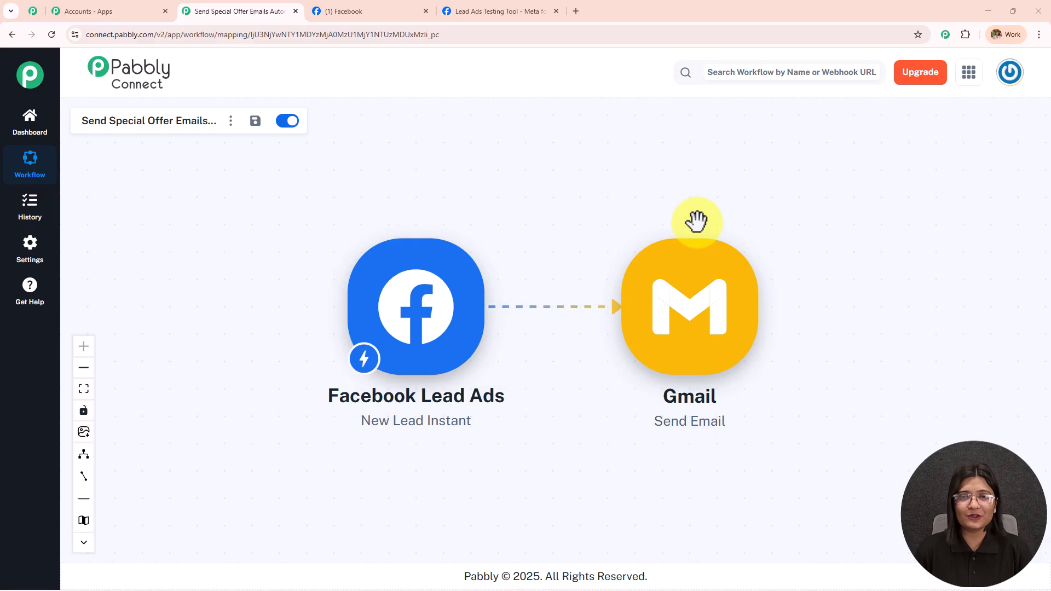
Step: Switch to the Lead Ads Testing Tool tab to show the DD Lead Form preview
left_click(493, 10)
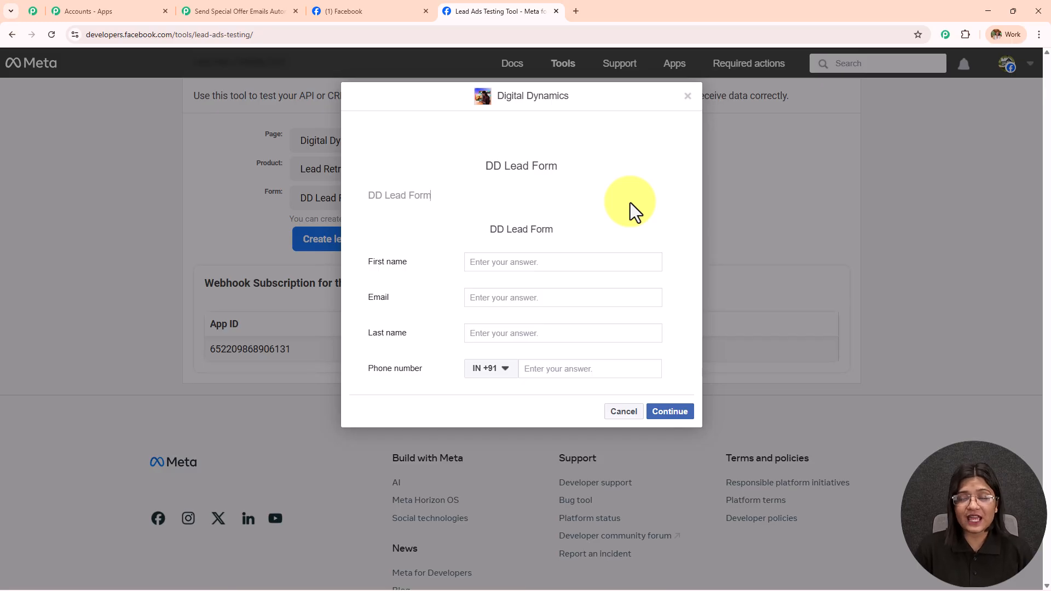
Step: Submit a test lead with the lead's first name, e-mail and phone, then minimize the browser to reveal Gmail
left_click(564, 266)
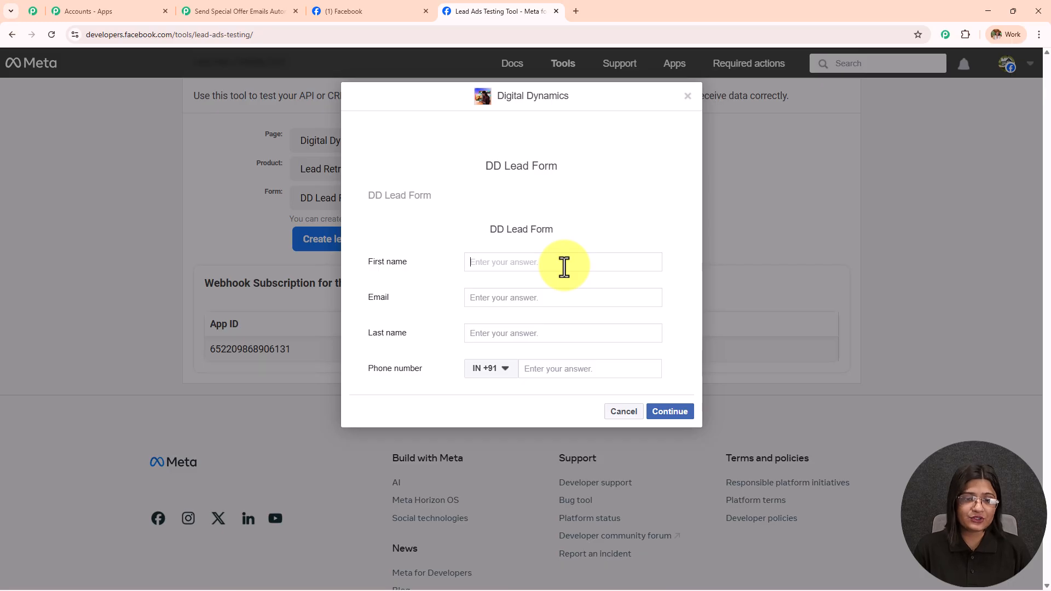
type("Latest")
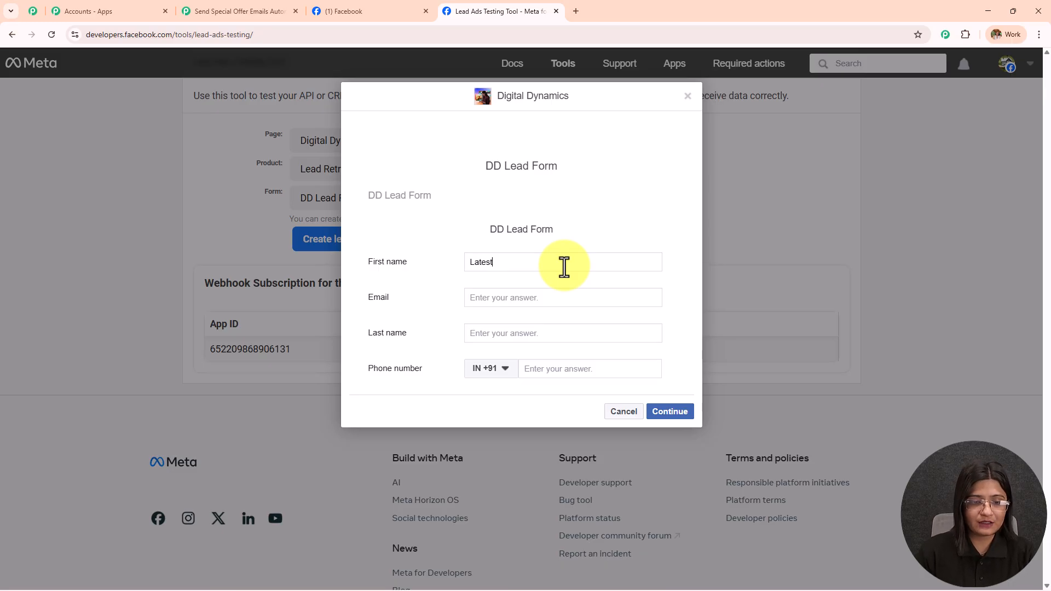
left_click(556, 300)
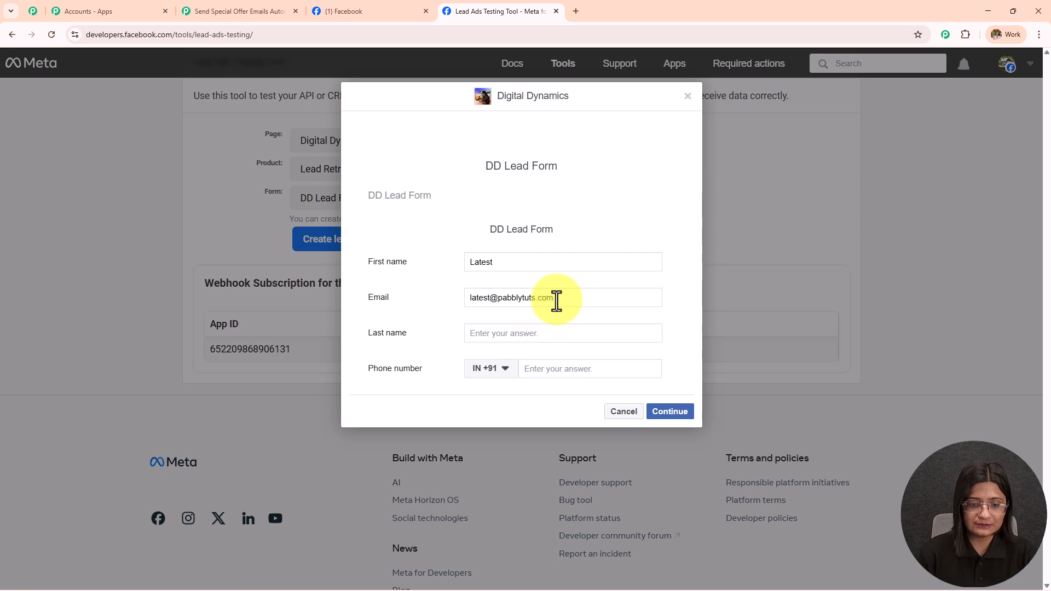
left_click(549, 374)
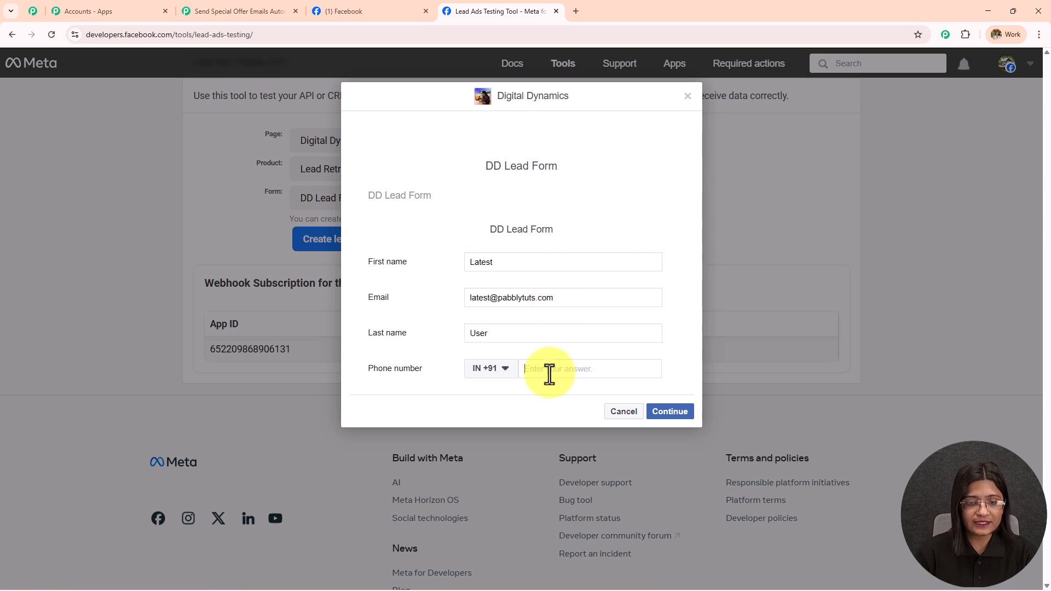
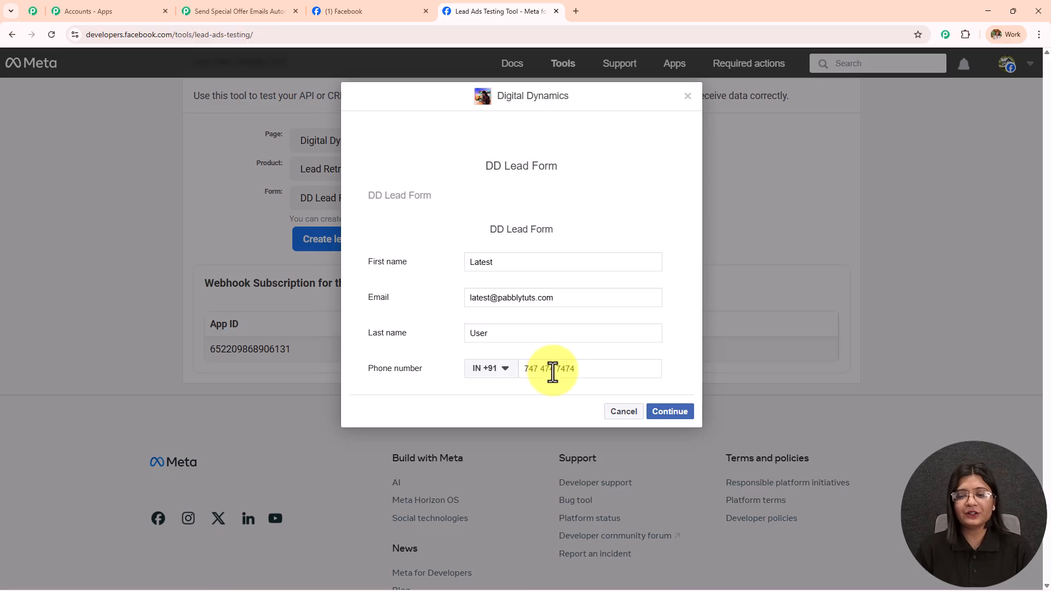
left_click(676, 417)
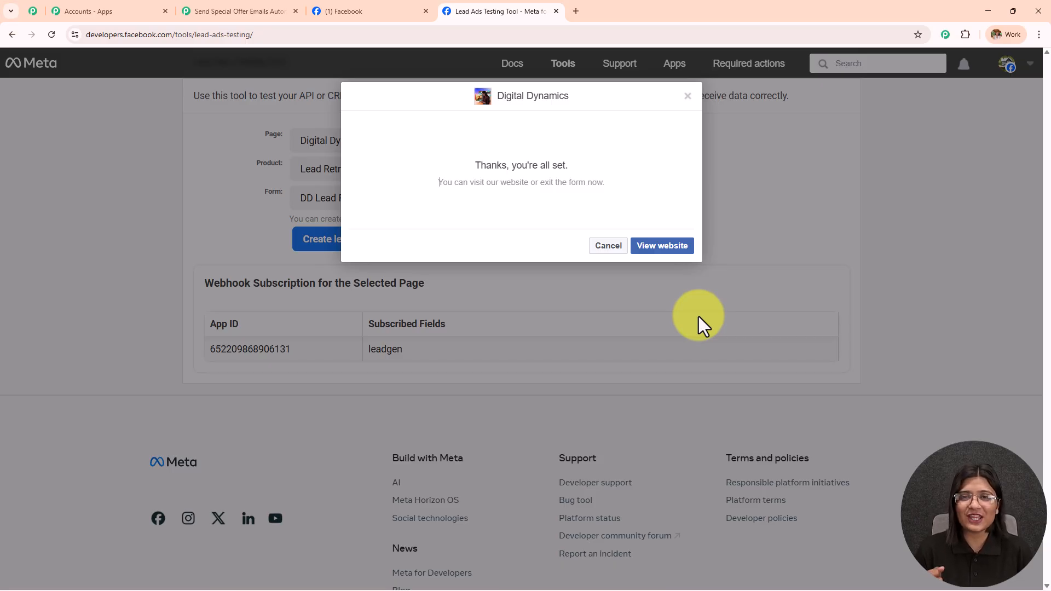
left_click(988, 11)
left_click_drag(738, 203, 849, 204)
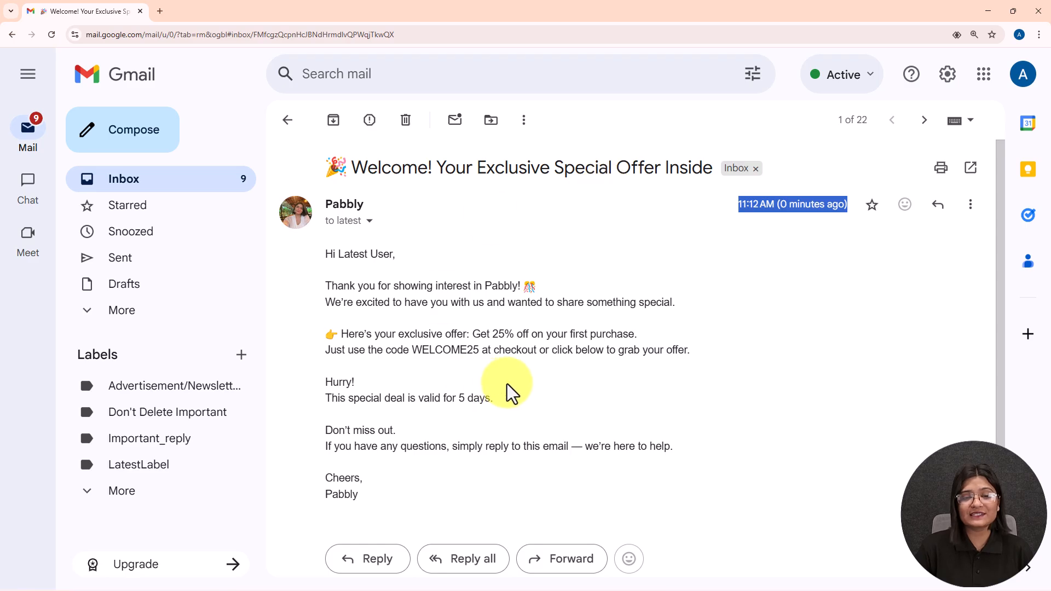
left_click_drag(322, 256, 450, 253)
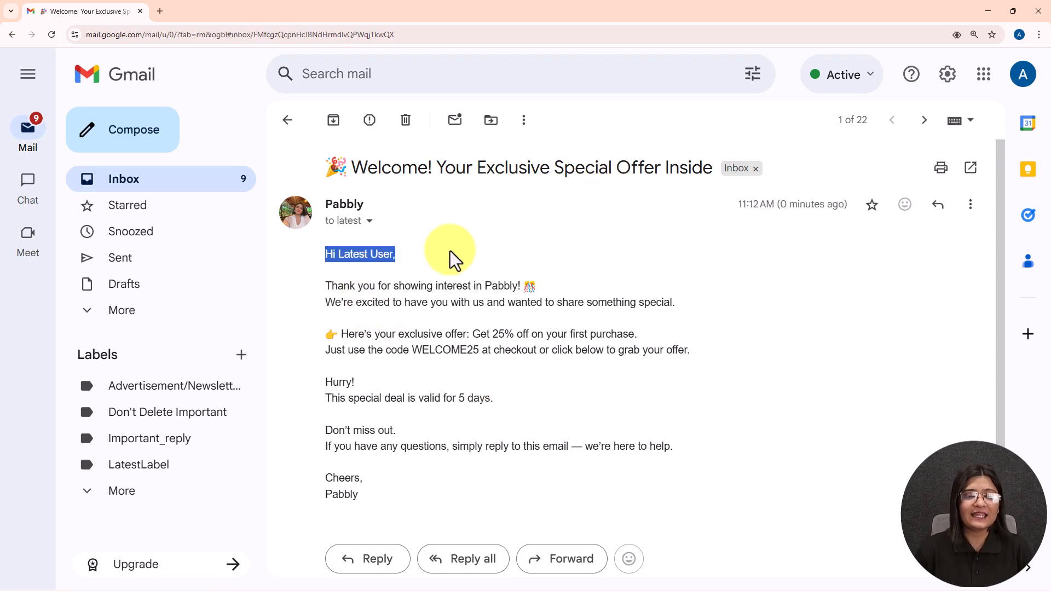
left_click(327, 320)
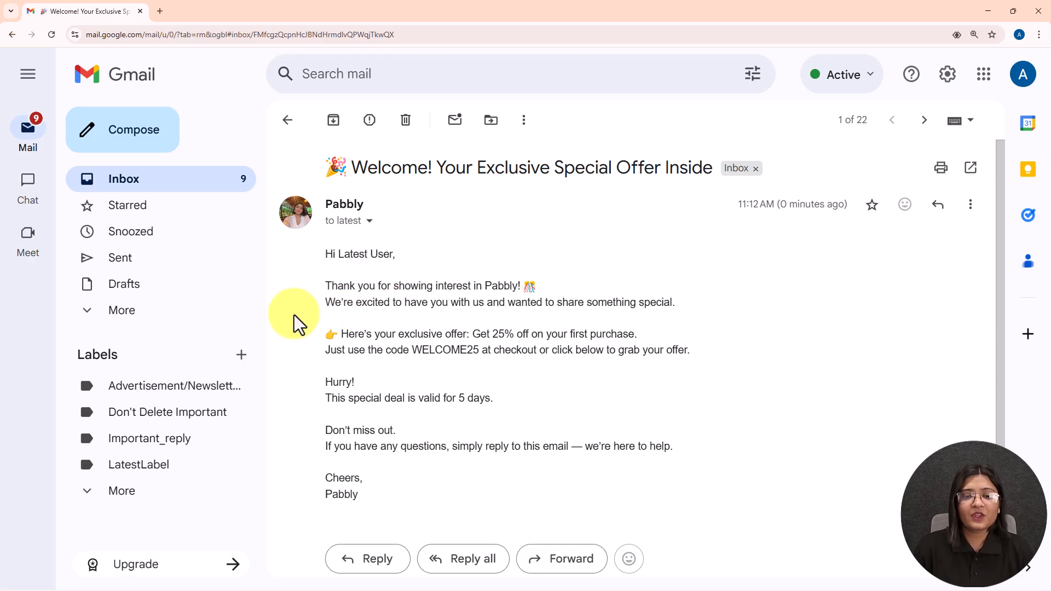
mouse_move(316, 314)
left_mouse_down()
mouse_move(591, 328)
mouse_move(646, 387)
mouse_move(709, 529)
left_mouse_up()
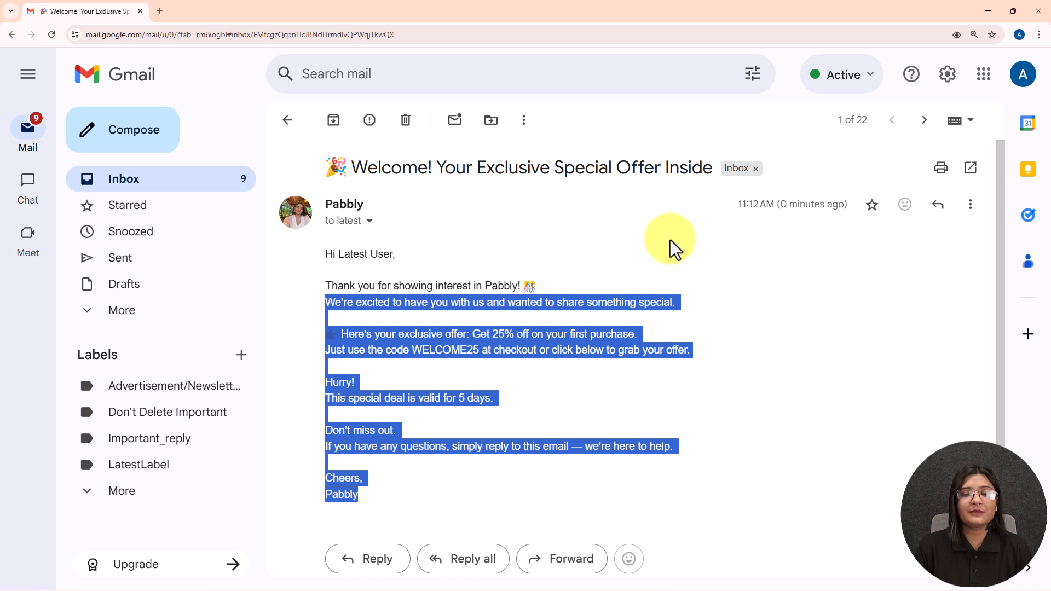
left_click(535, 360)
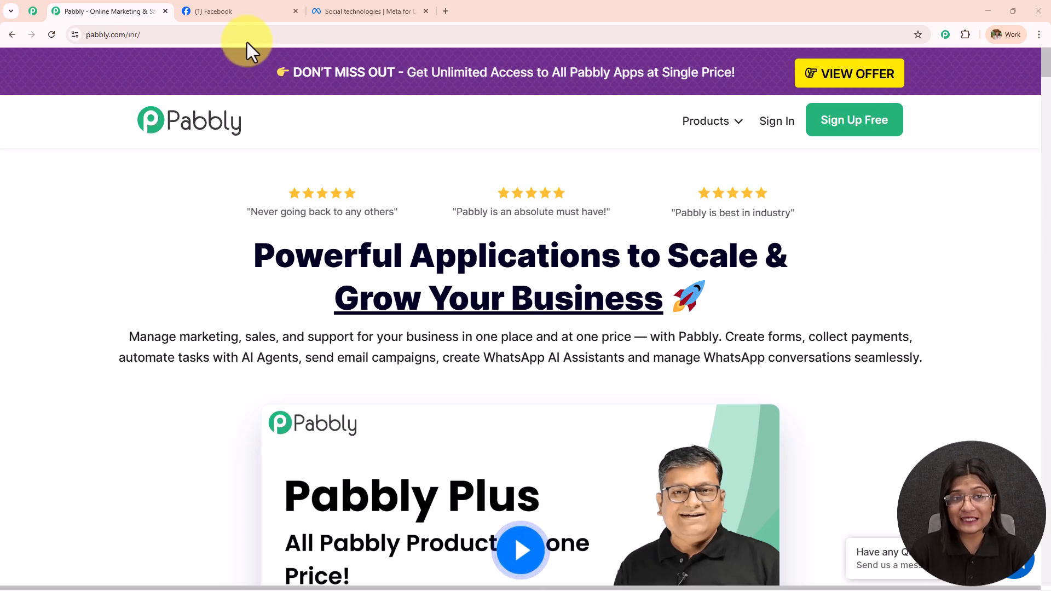
left_click(245, 11)
left_click(381, 12)
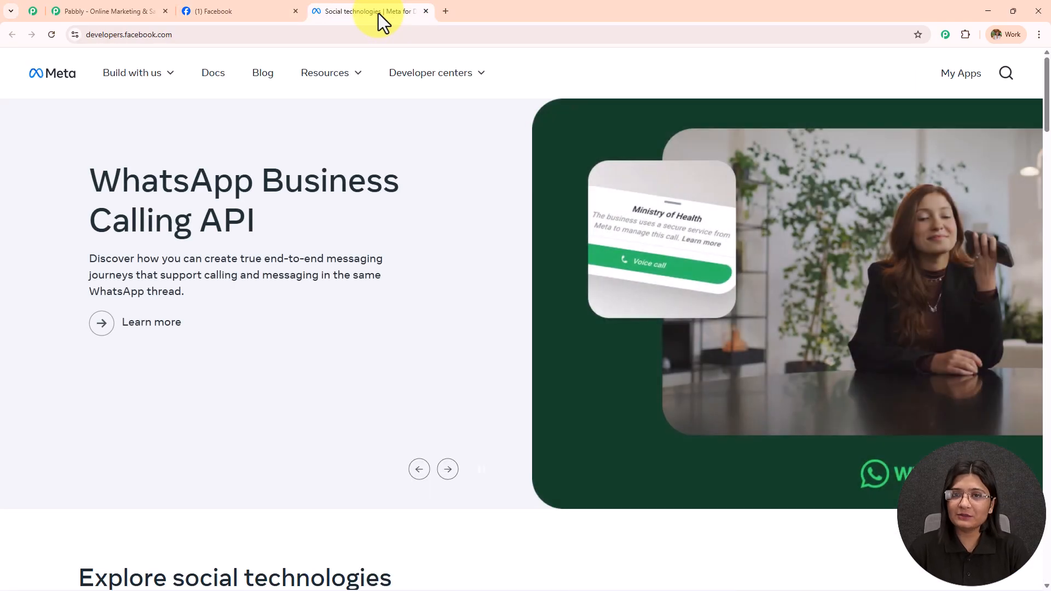
left_click(104, 13)
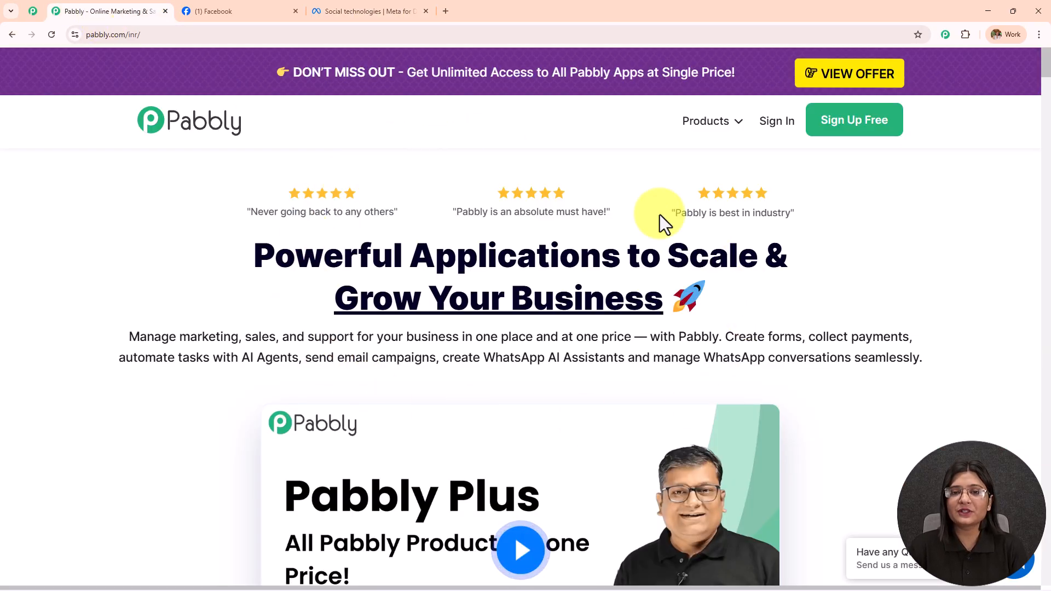
left_click(146, 34)
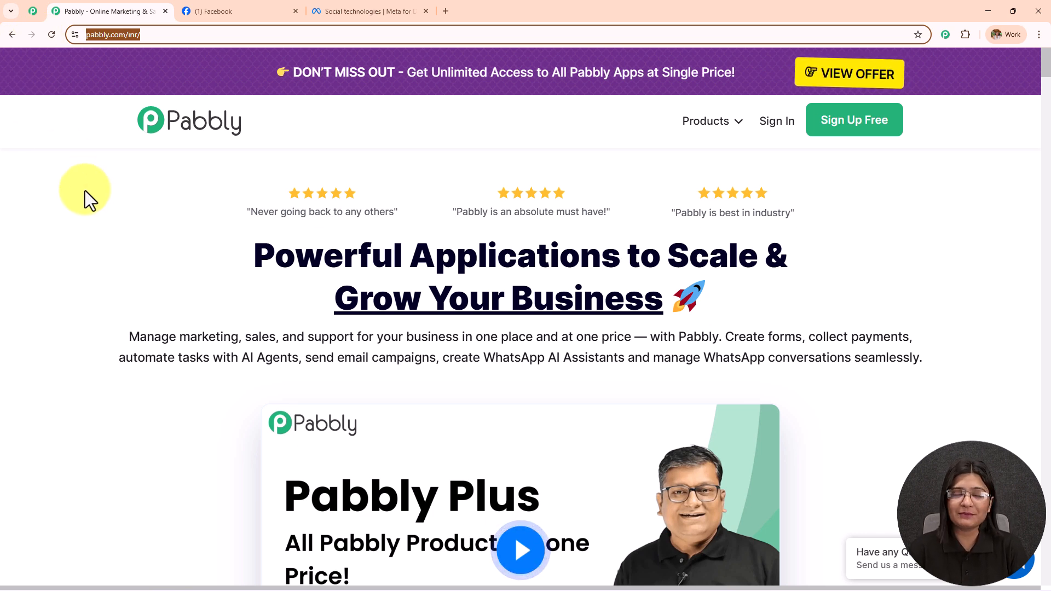
left_click(30, 11)
middle_click(163, 158)
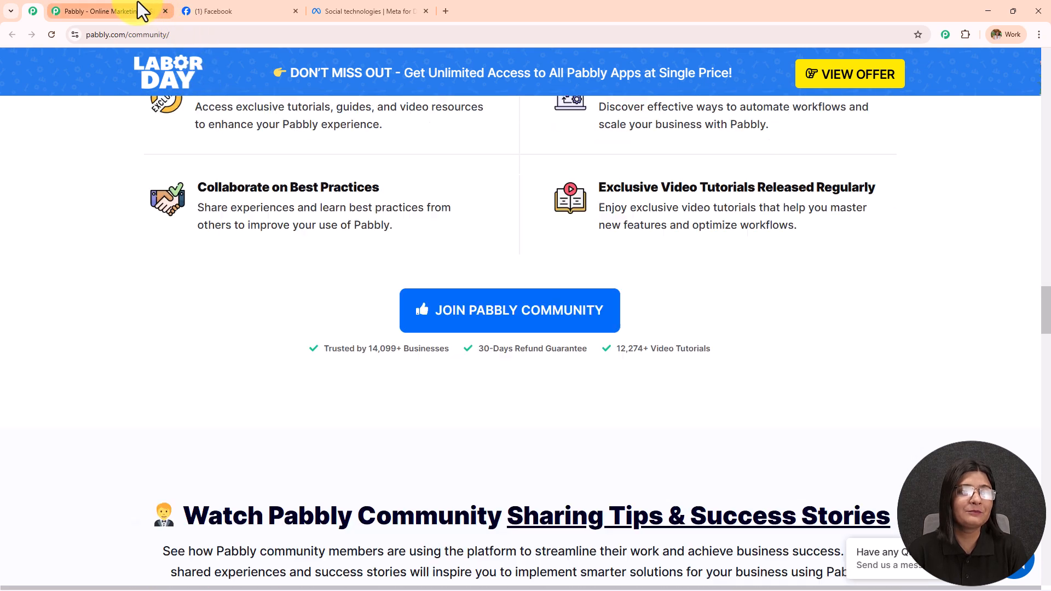
left_click(110, 11)
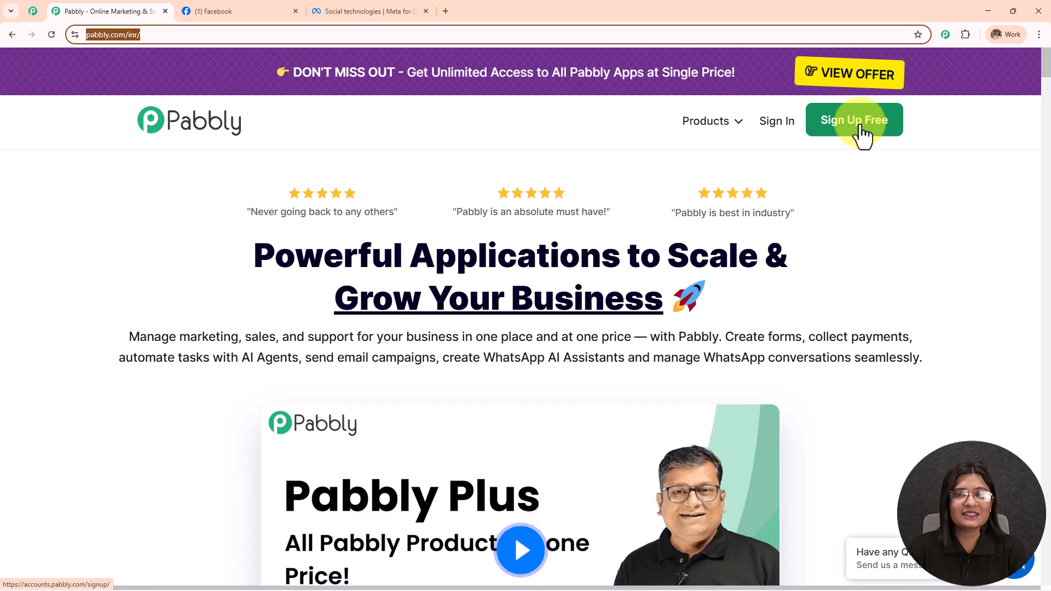
Step: Sign in to Pabbly Accounts and launch Pabbly Connect from the All Pabbly Apps list
left_click(776, 138)
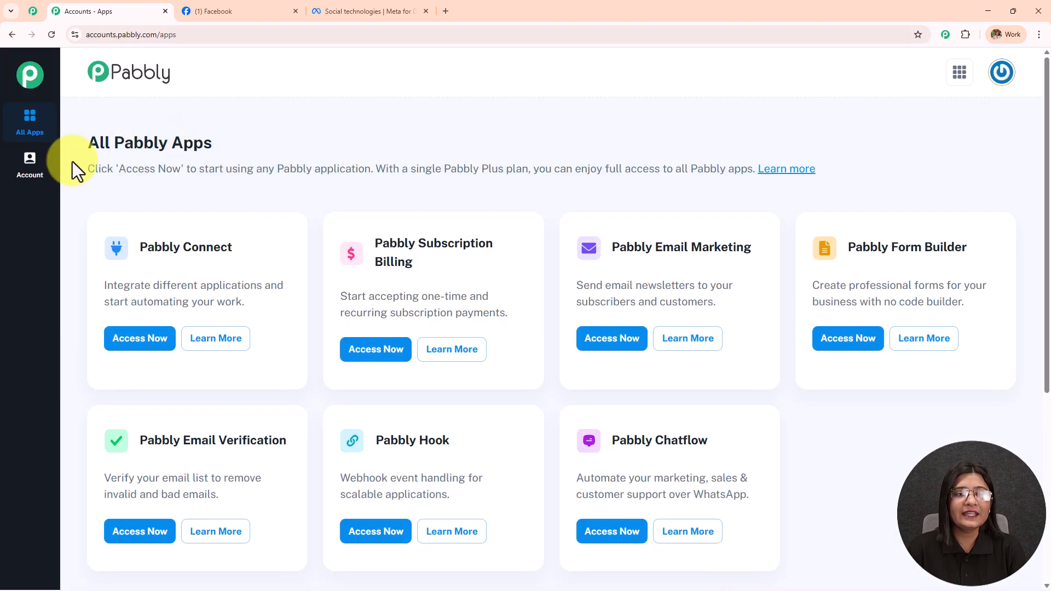
left_click_drag(90, 143, 425, 140)
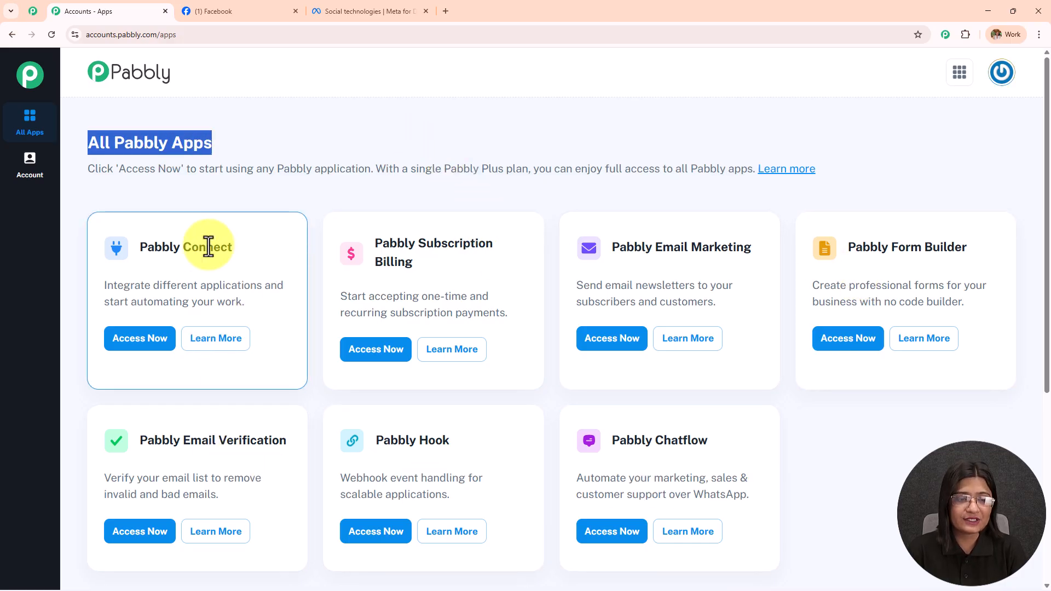
left_click_drag(138, 247, 288, 255)
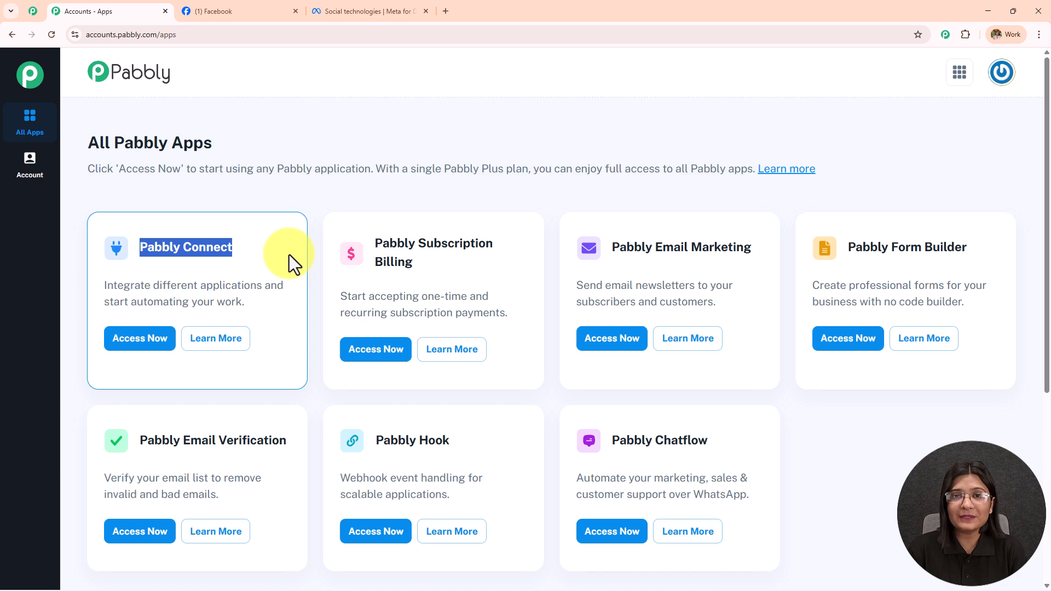
left_click(167, 345)
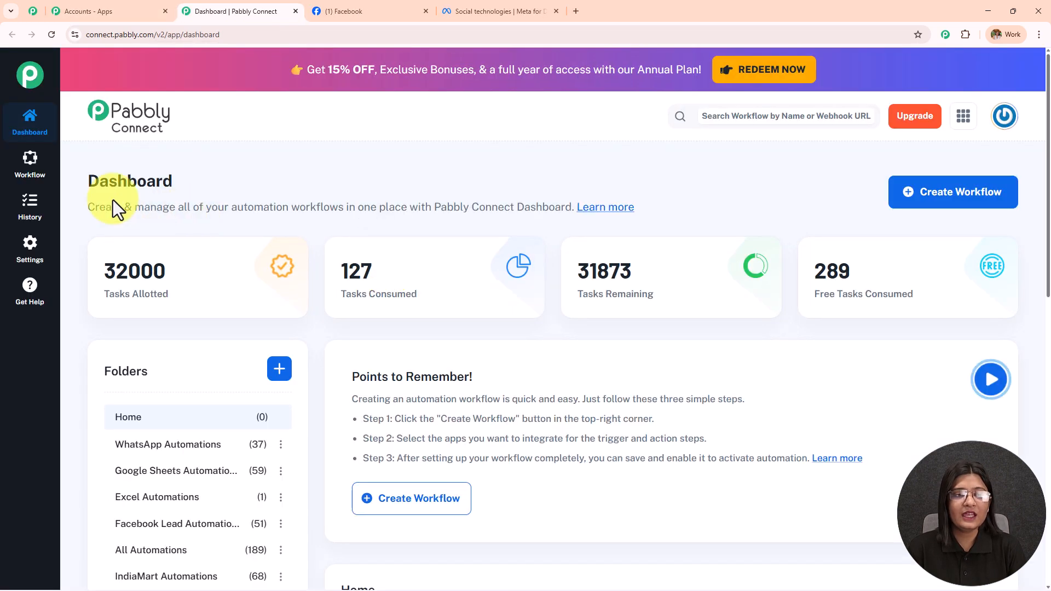
left_click_drag(91, 188, 673, 218)
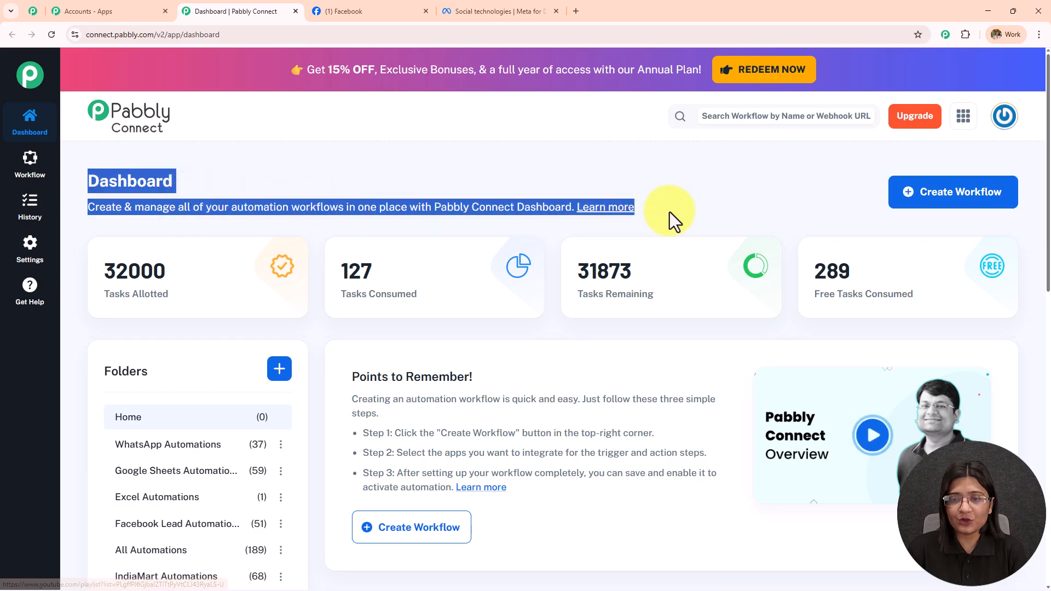
scroll(669, 261, "down", 8)
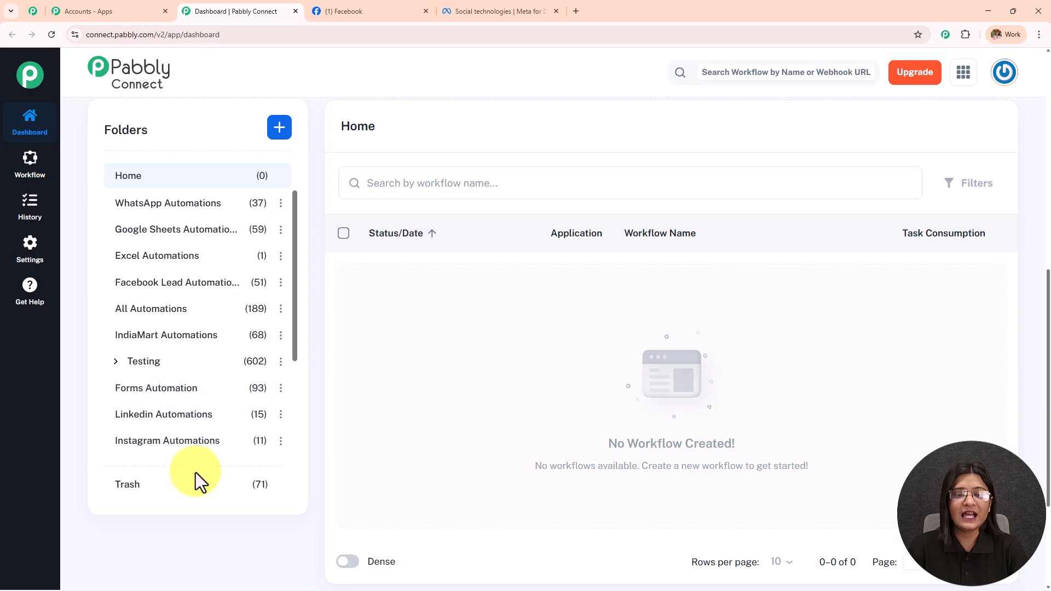
scroll(183, 394, "down", 3)
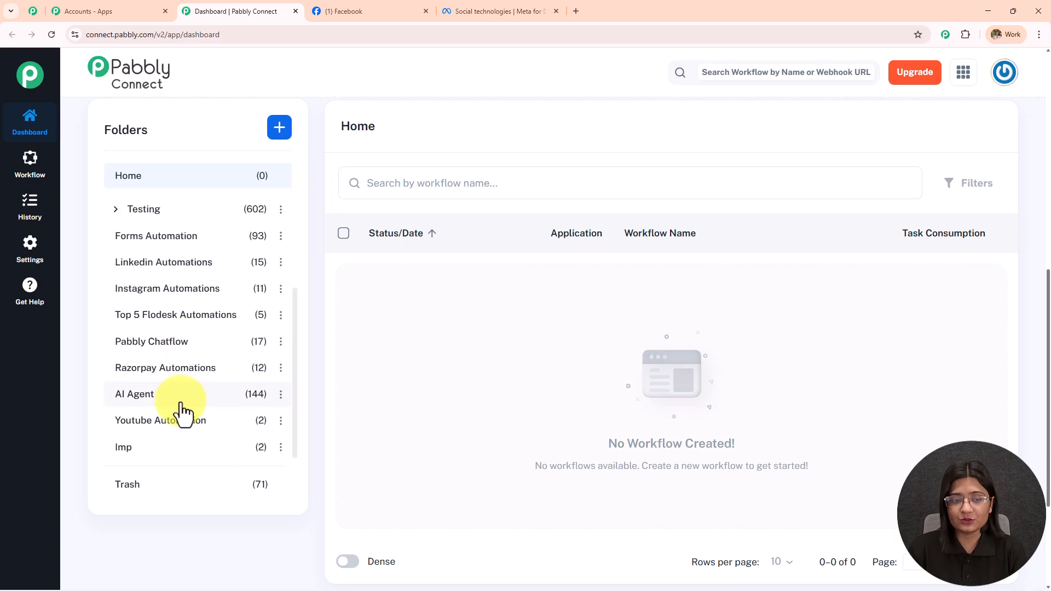
scroll(181, 411, "up", 3)
scroll(356, 406, "up", 8)
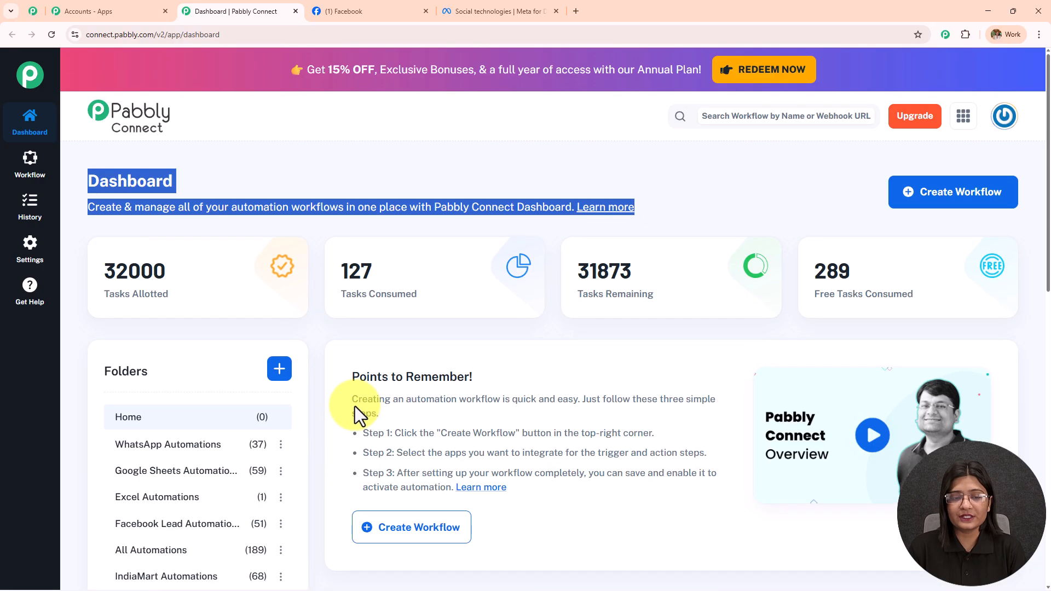
left_click(276, 370)
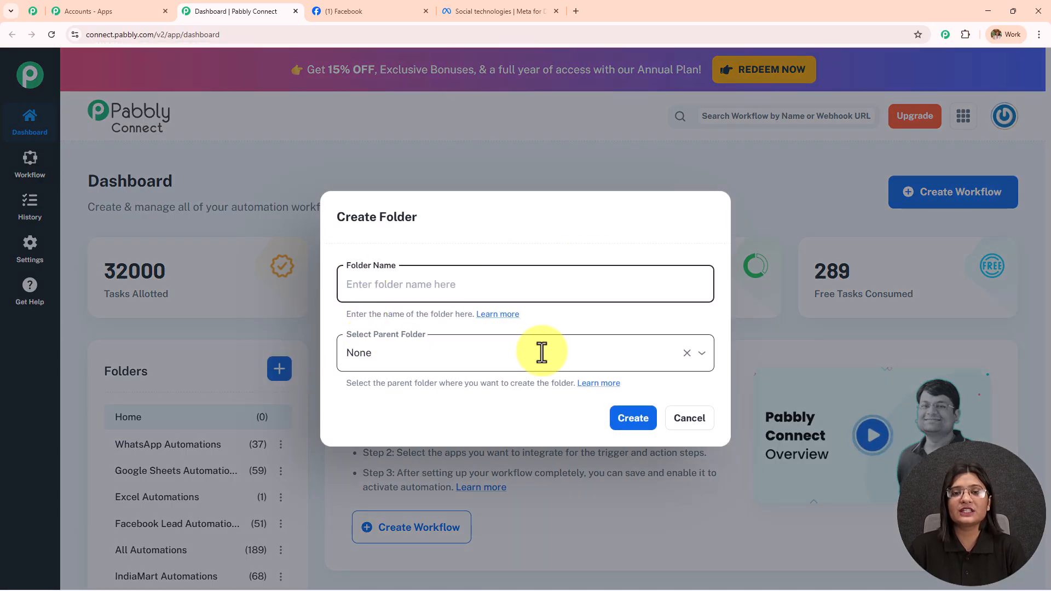
left_click(685, 423)
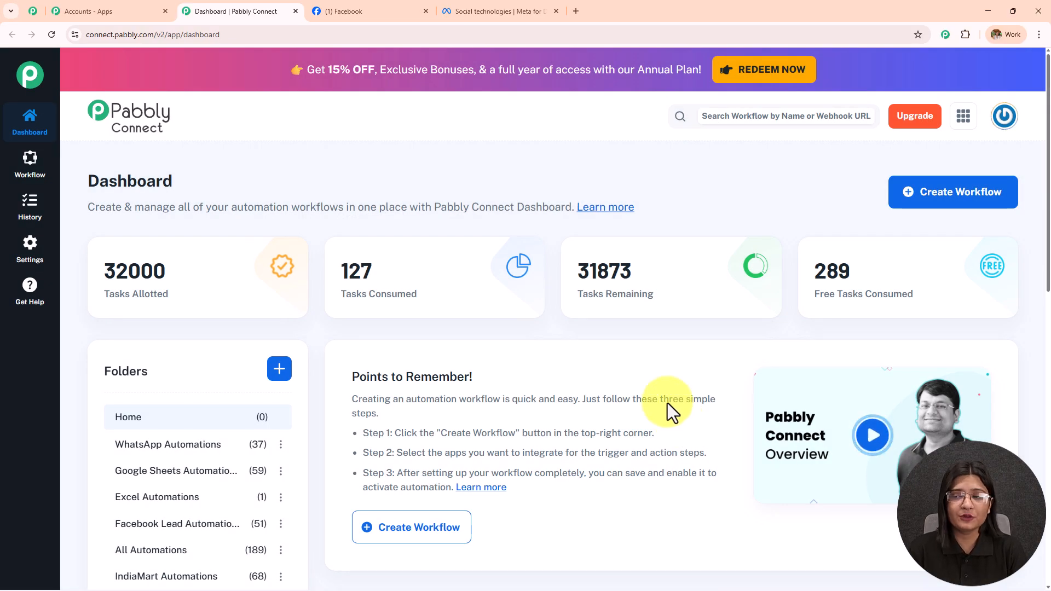
Step: Start a beta-builder workflow named 'Send Special Offer Emails Automatically Using Gmail for Facebook Lead Ads Leads'
left_click(964, 199)
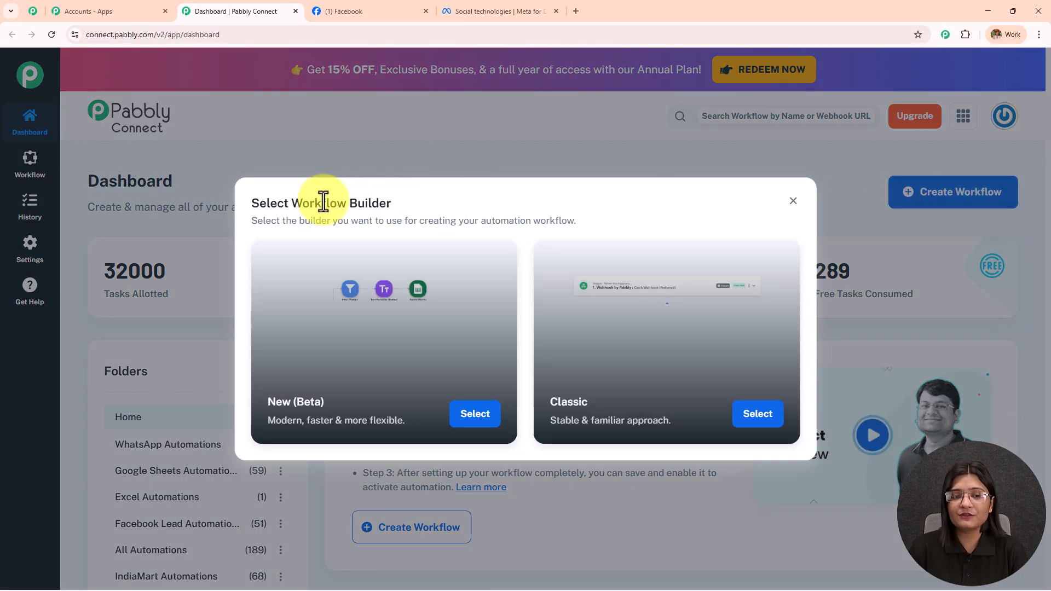
left_click_drag(290, 206, 501, 205)
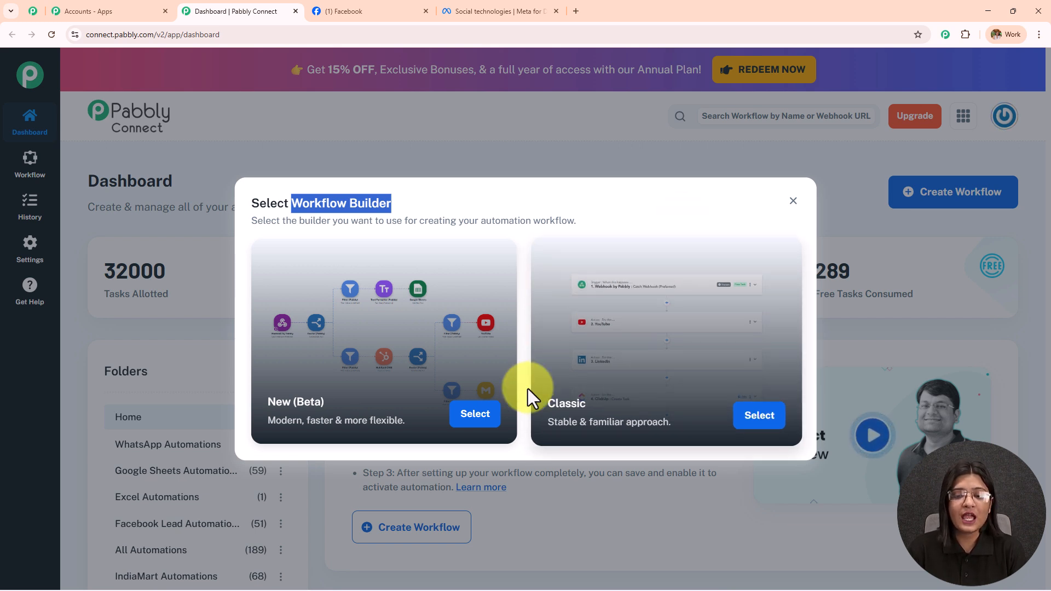
left_click(473, 419)
triple_click(454, 284)
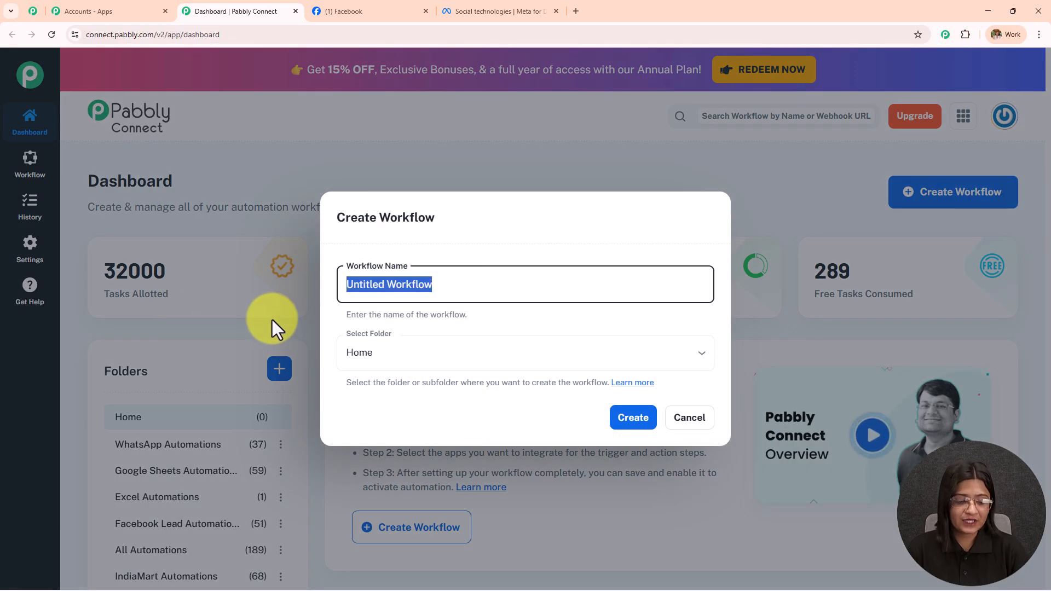
type("Special Offer Emails Automatically Using Gmail for Facebook Lead Ads Leads")
left_click_drag(507, 290, 230, 295)
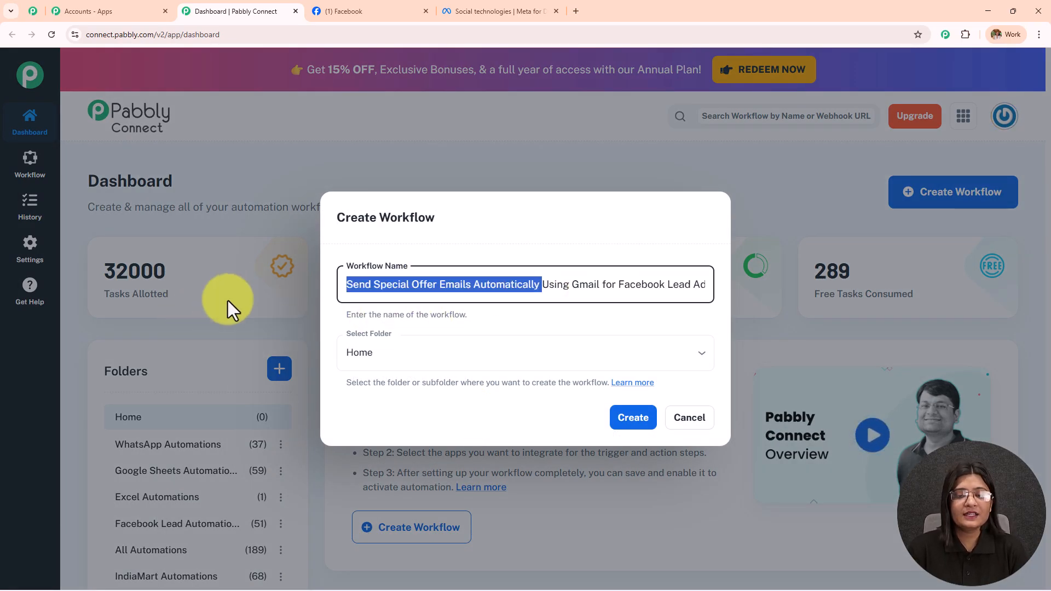
left_click_drag(542, 287, 790, 289)
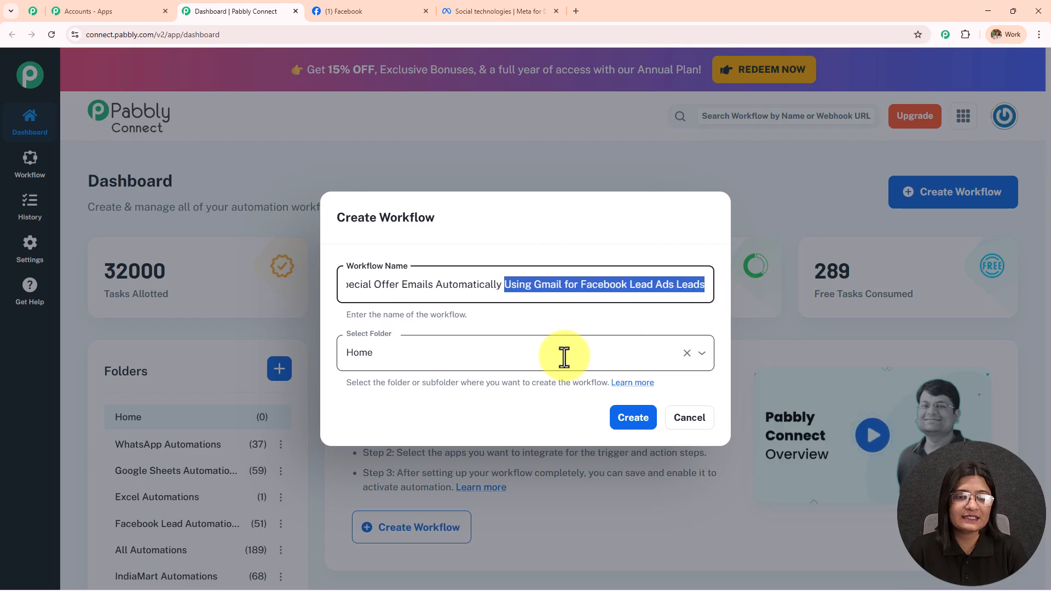
Step: File the workflow in the Facebook Lead Automations folder, create it, and begin adding its trigger
left_click(450, 356)
scroll(492, 263, "down", 5)
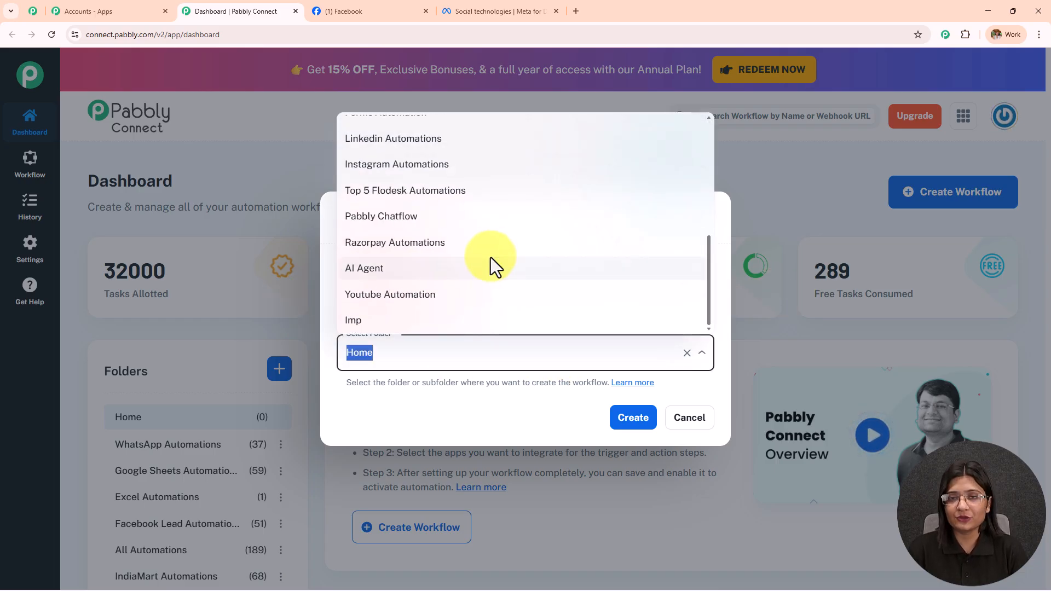
scroll(490, 257, "up", 5)
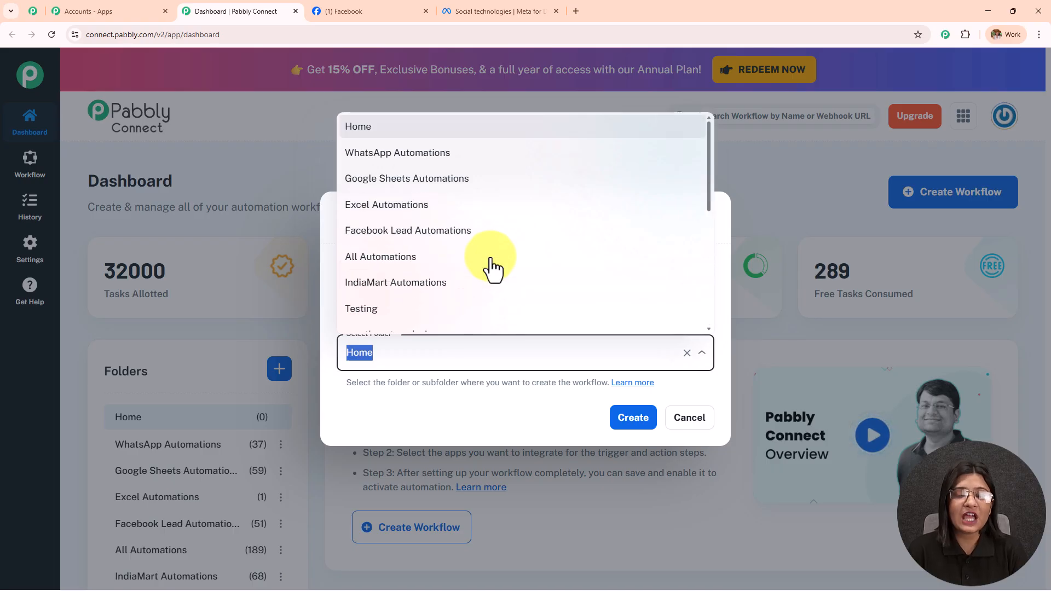
scroll(491, 270, "down", 3)
scroll(491, 270, "up", 3)
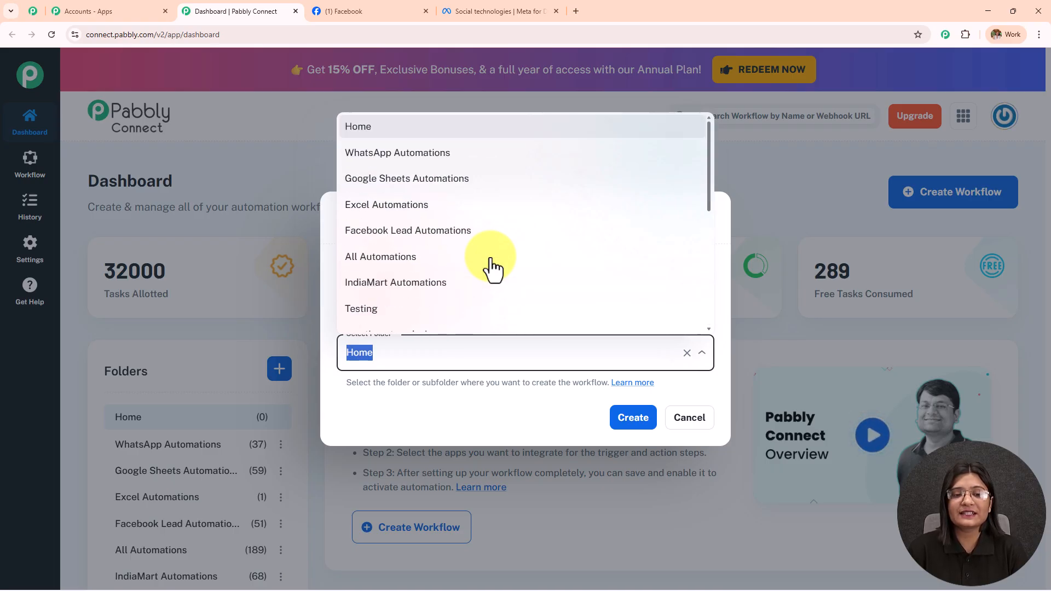
left_click(470, 233)
left_click(633, 426)
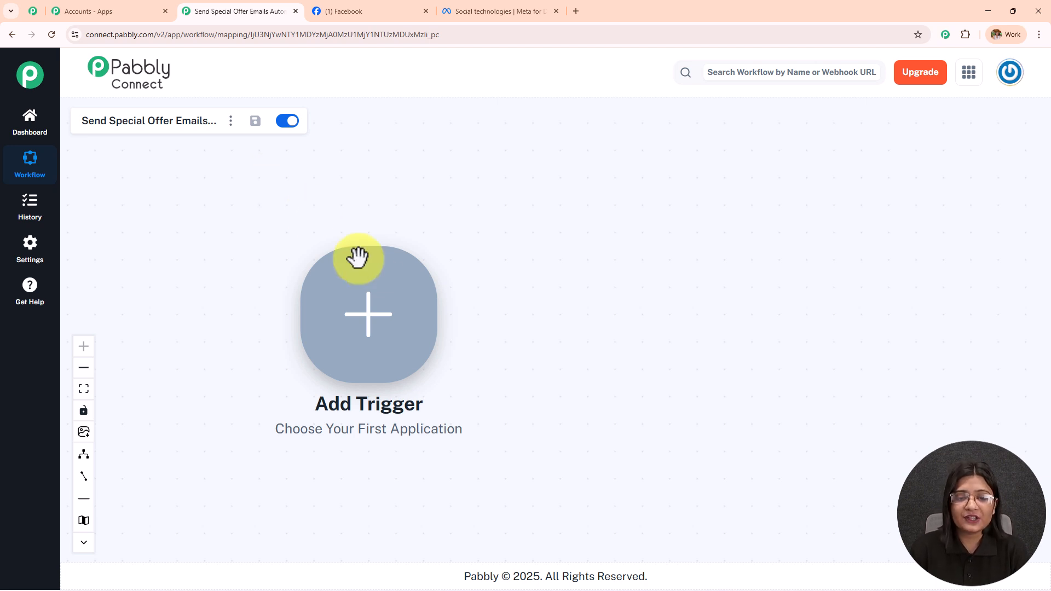
left_click(373, 297)
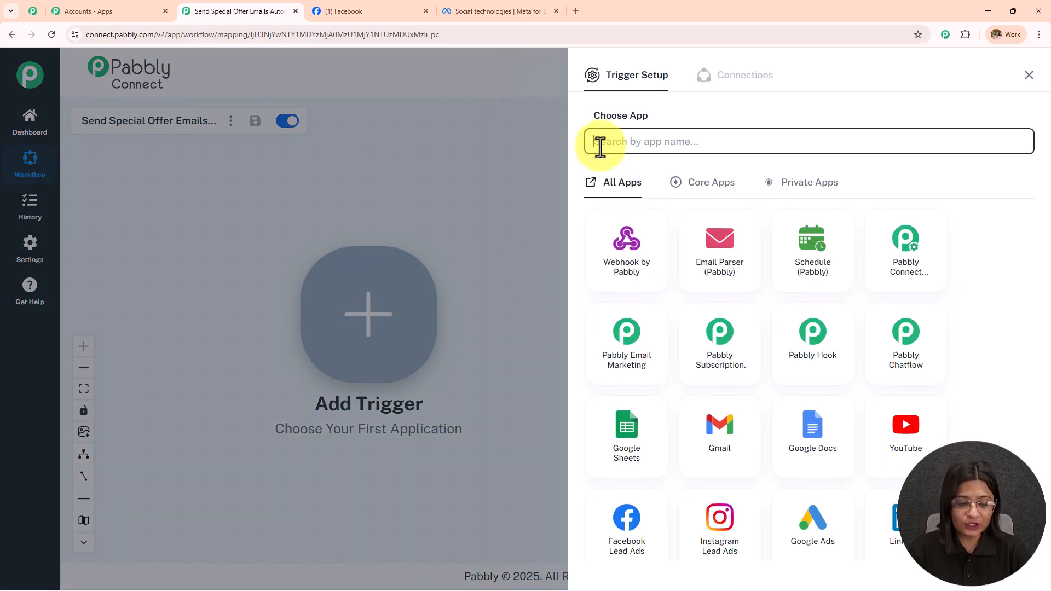
Step: Set Facebook Lead Ads with the New Lead Instant event as the trigger, ready to connect
type("Faceb")
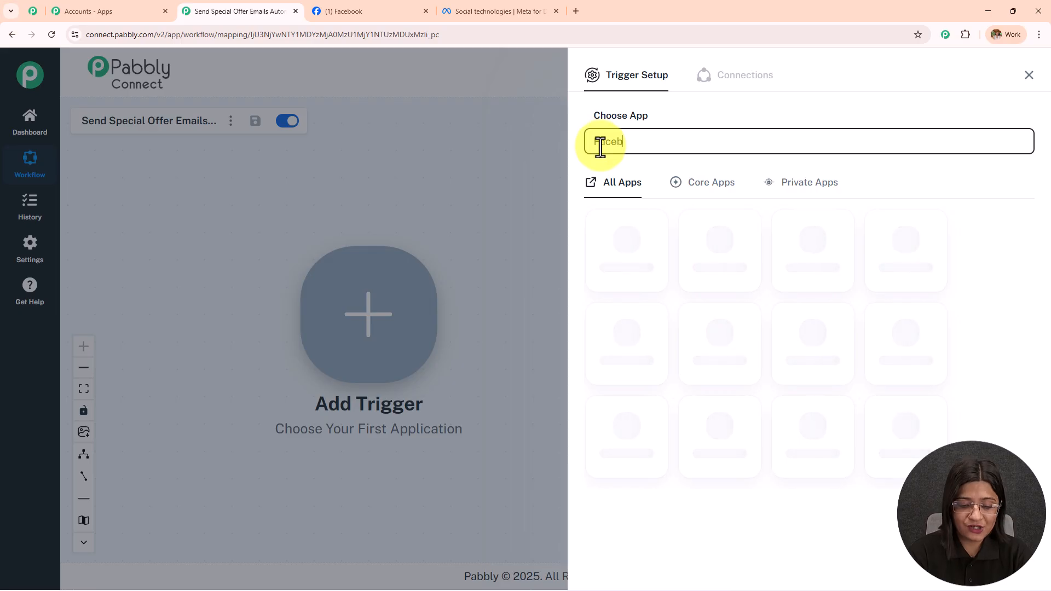
type("ook")
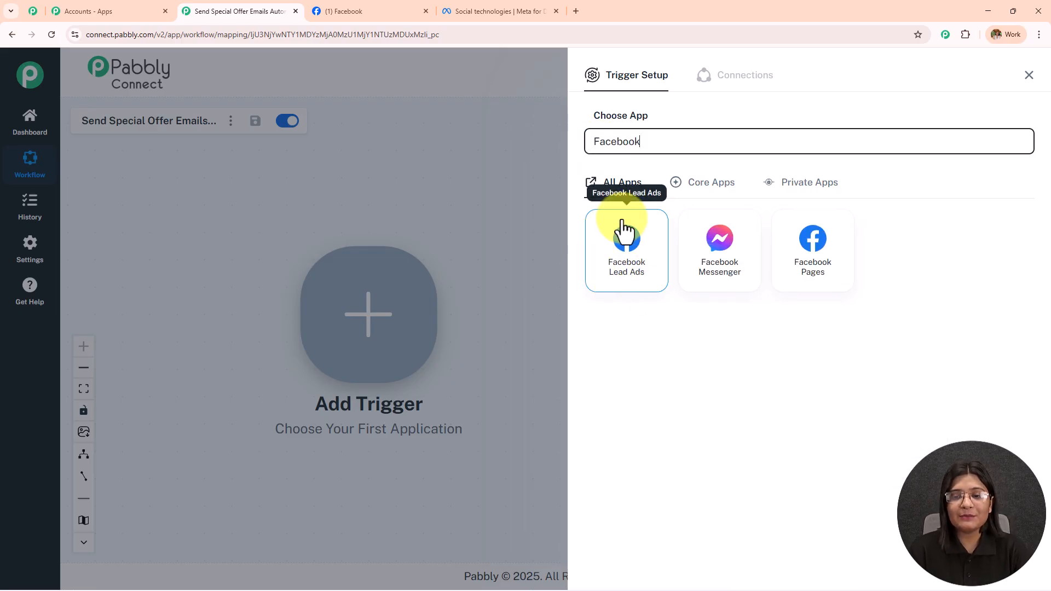
left_click(635, 287)
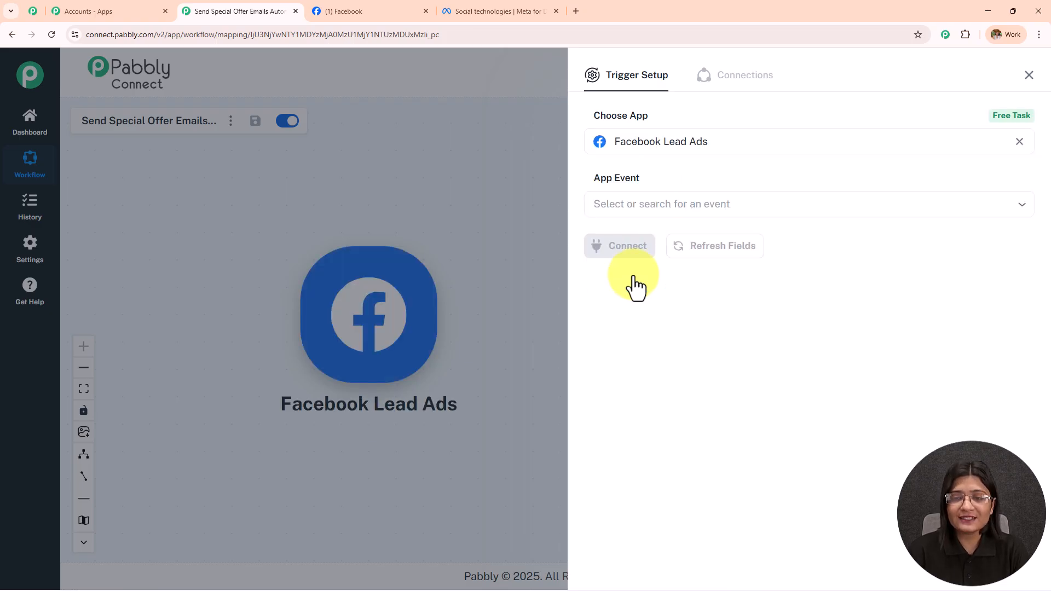
left_click(667, 208)
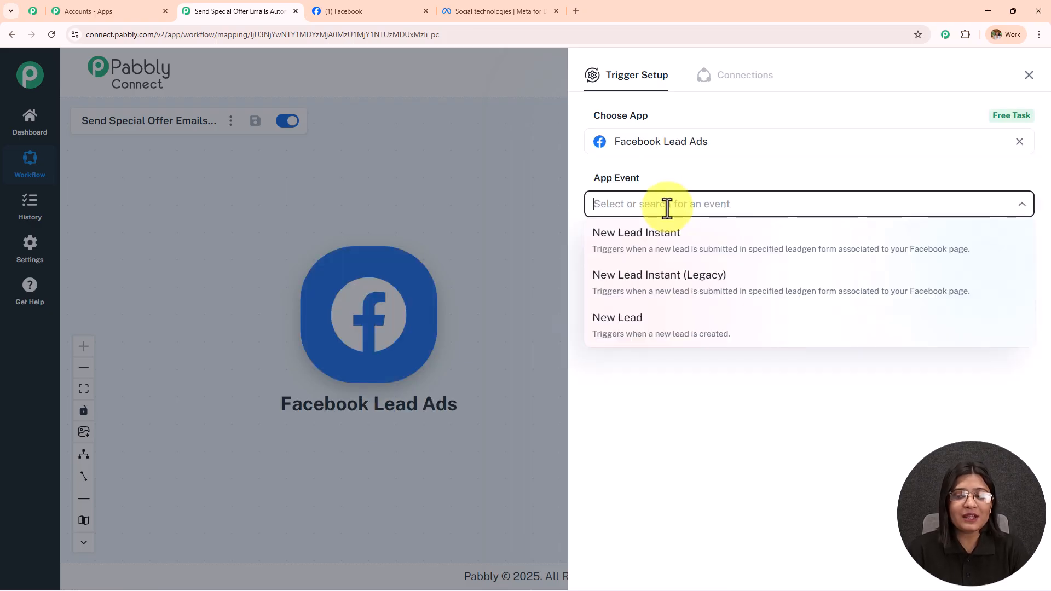
left_click(725, 252)
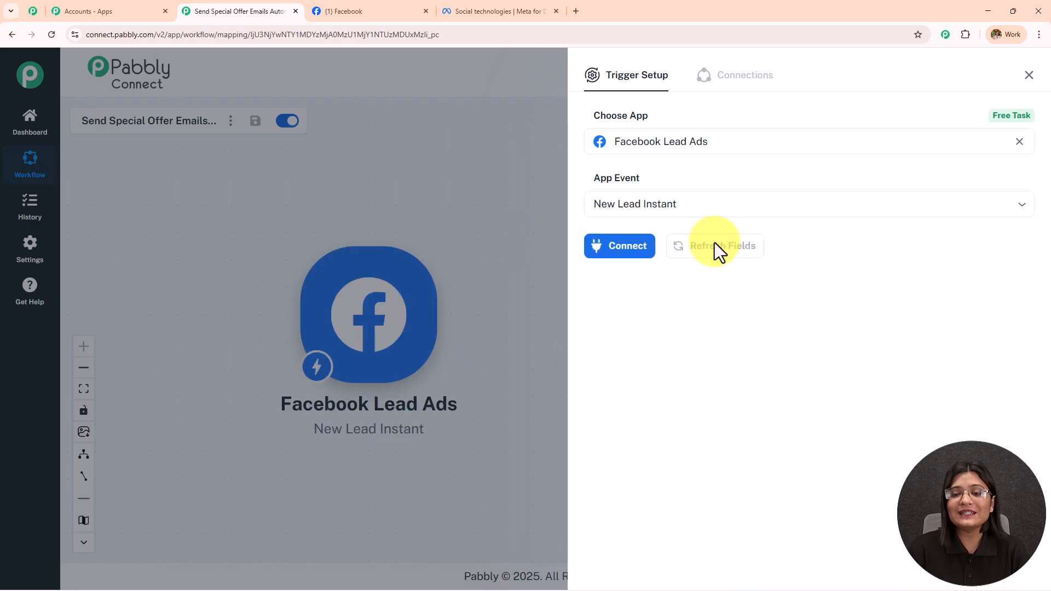
left_click(638, 253)
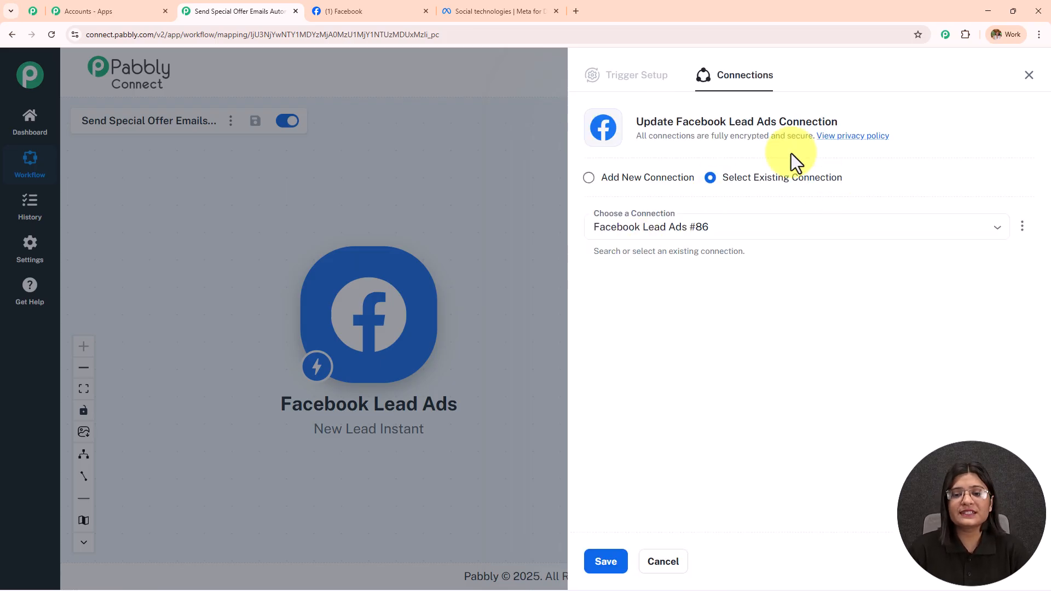
Step: Add a new Facebook Lead Ads connection, authorising it with the existing Facebook login
left_click(589, 178)
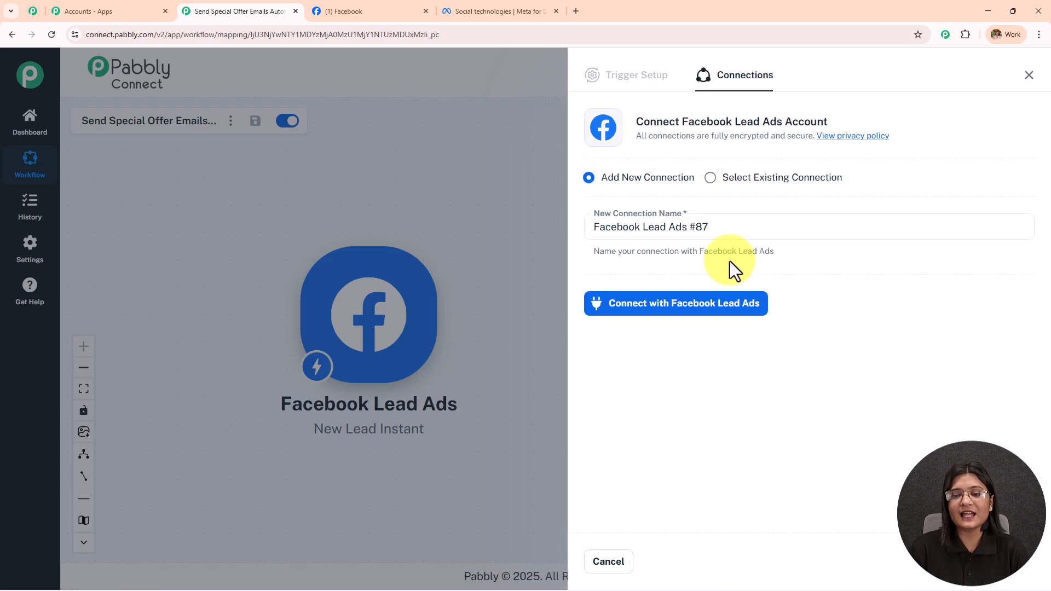
left_click(712, 313)
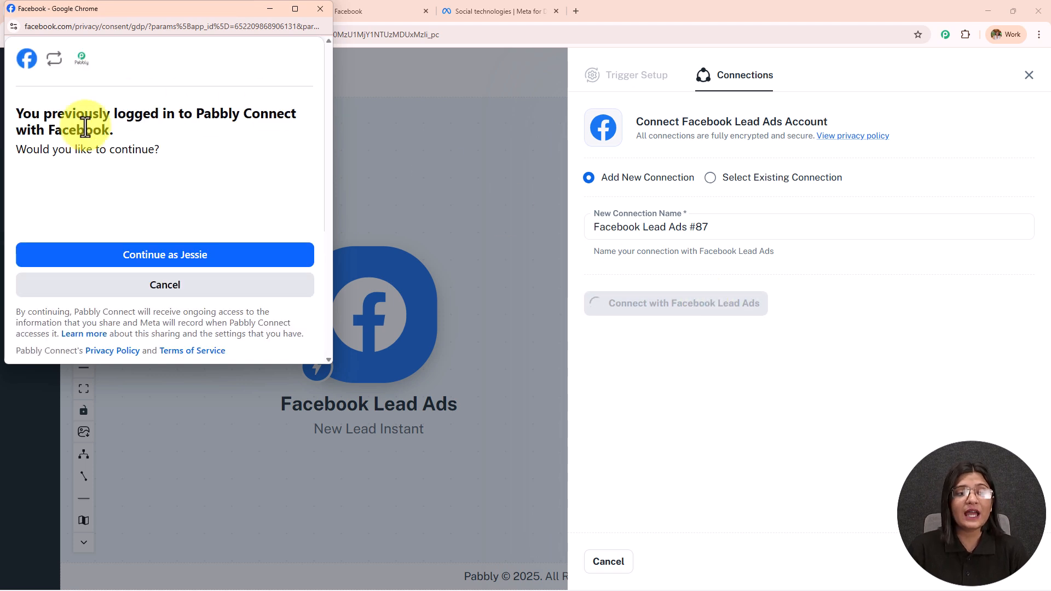
left_click_drag(112, 114, 289, 129)
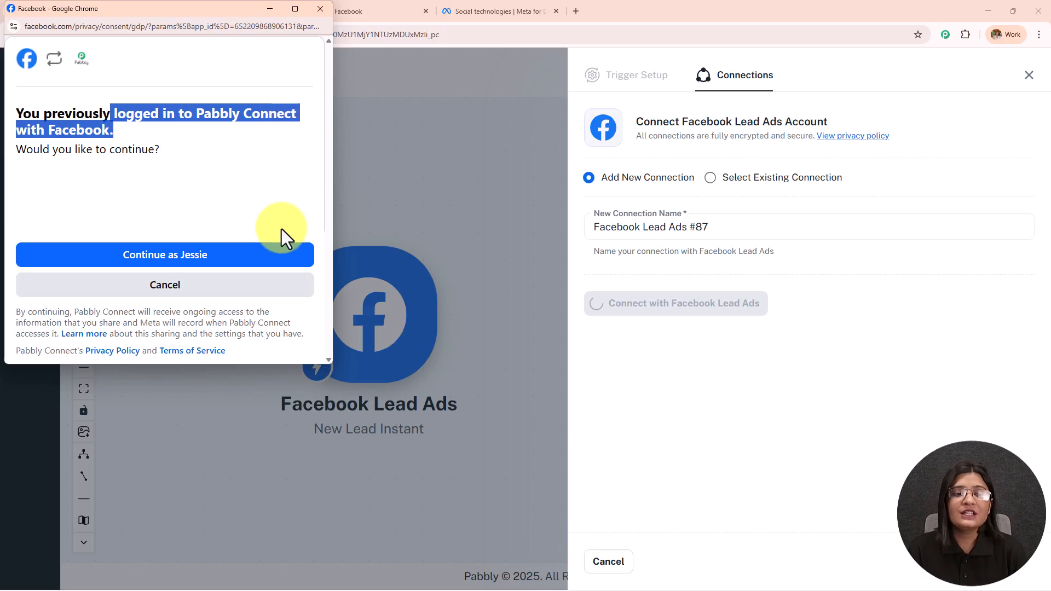
left_click(216, 260)
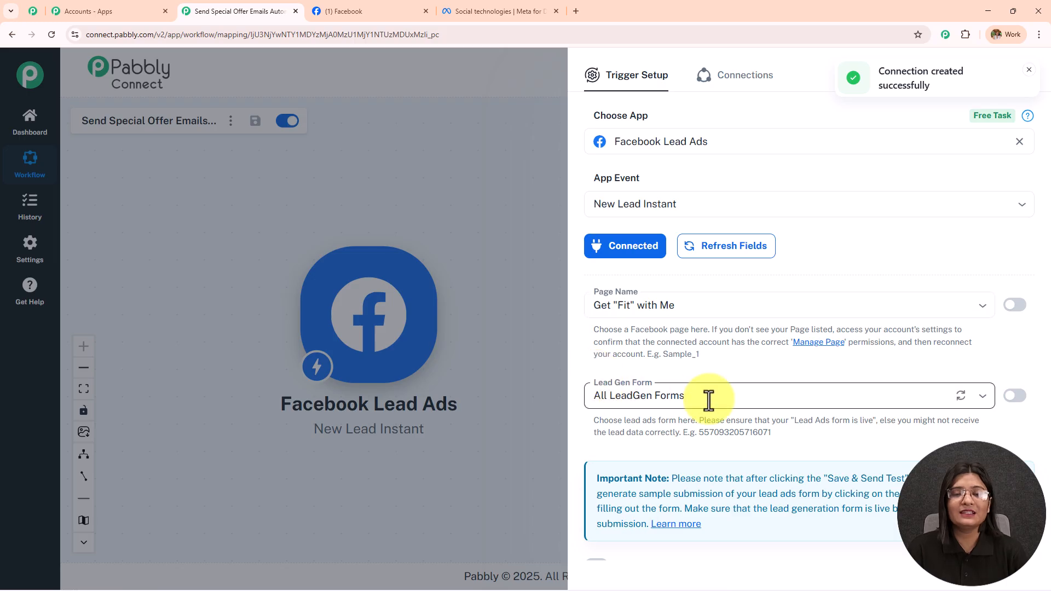
scroll(763, 312, "down", 2)
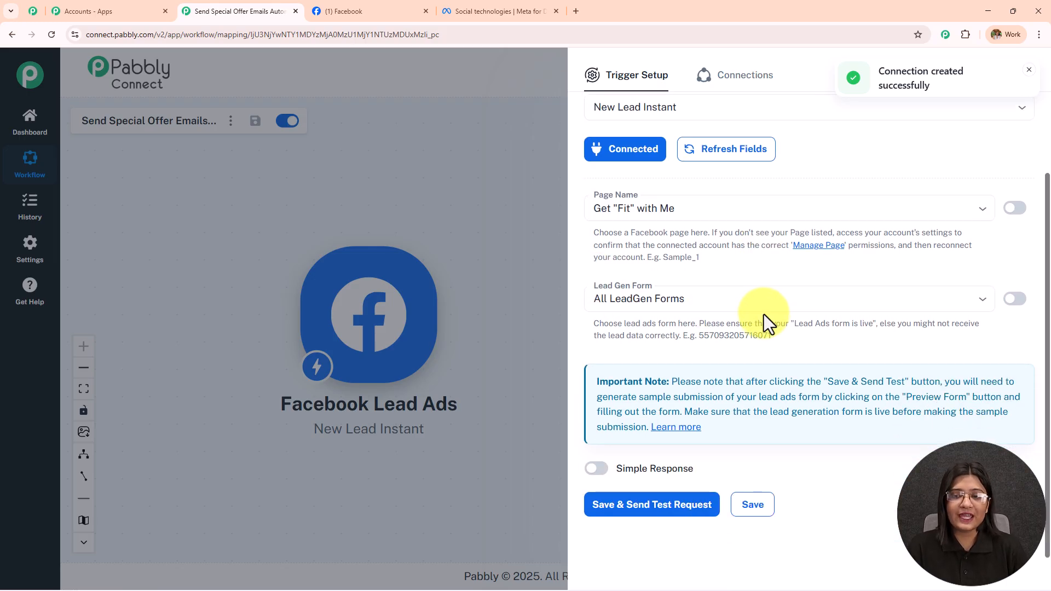
Step: Confirm on the Facebook tab that the business page is named Digital Dynamics, then return to Pabbly
left_click(361, 11)
scroll(472, 387, "down", 3)
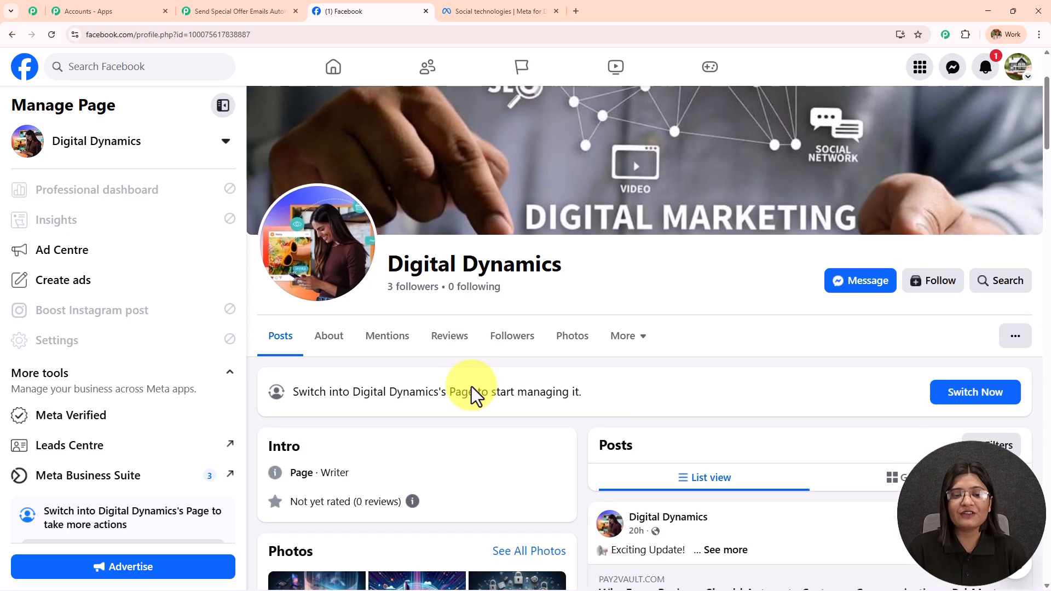
left_click_drag(387, 241, 628, 242)
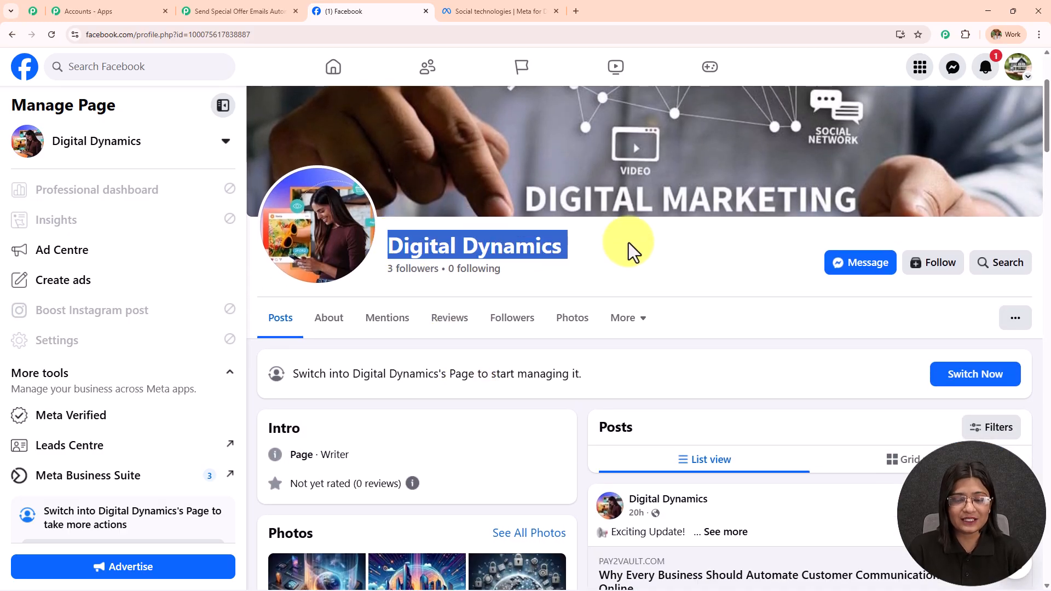
scroll(629, 242, "down", 1)
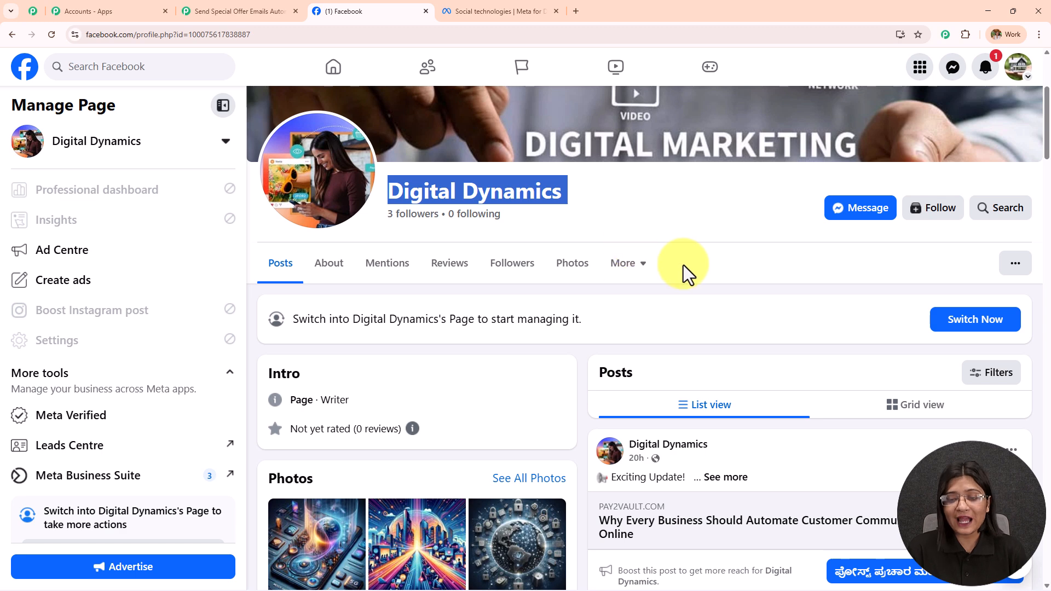
scroll(593, 270, "up", 4)
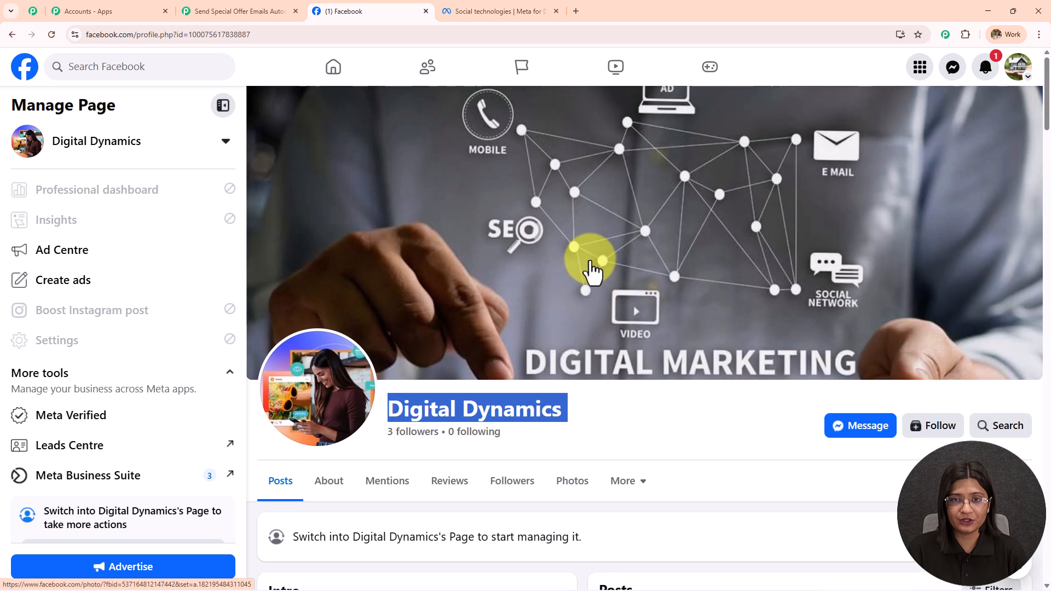
left_click(236, 10)
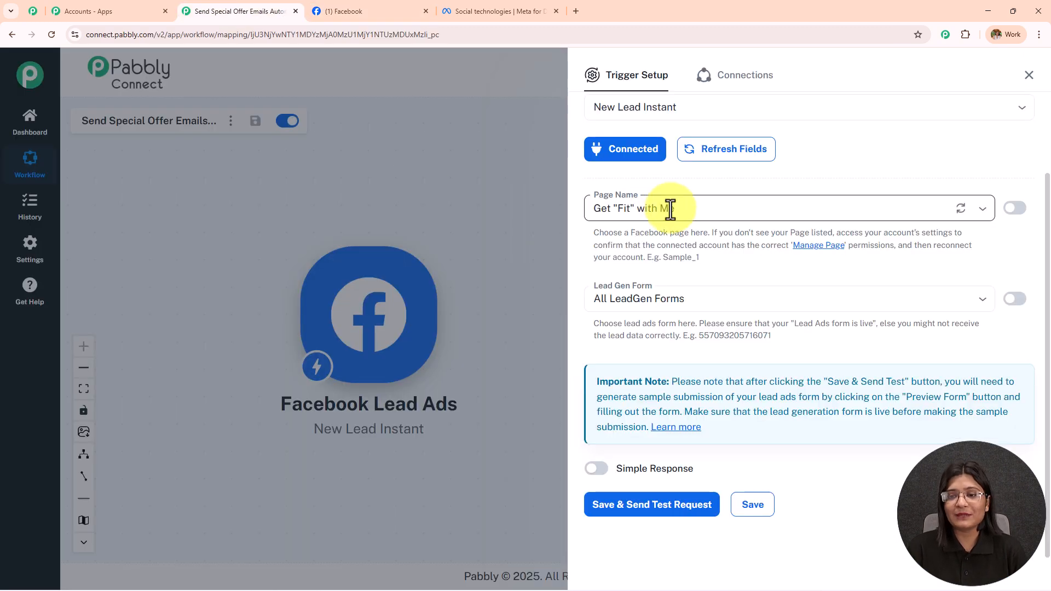
Step: Set the trigger page to Digital Dynamics with All LeadGen Forms, then switch to Meta for Developers
left_click(666, 207)
type("digit")
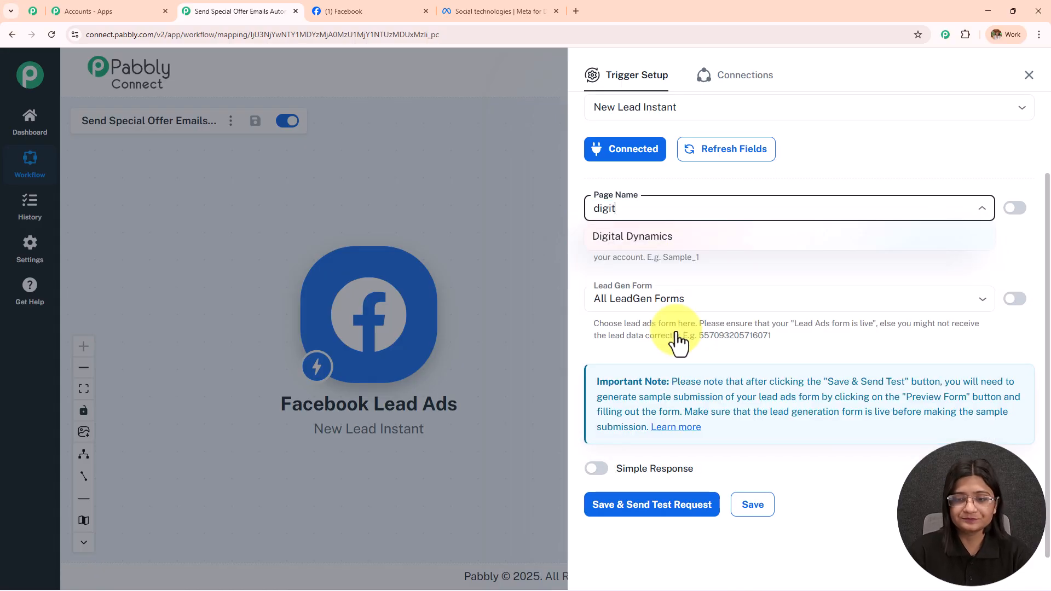
left_click(675, 235)
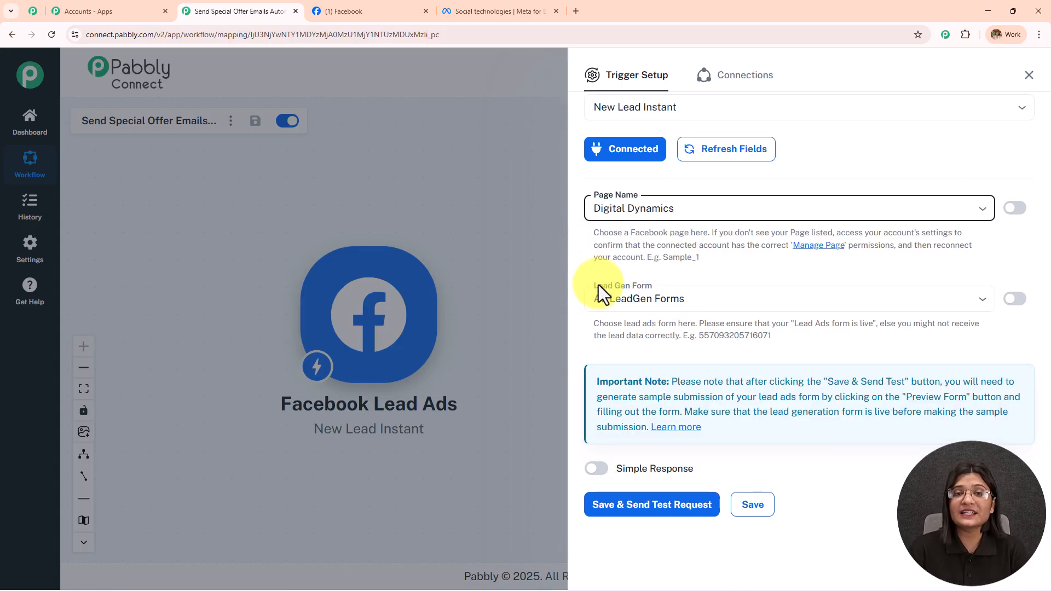
left_click(703, 298)
scroll(688, 411, "down", 4)
scroll(683, 481, "up", 3)
scroll(683, 481, "up", 1)
left_click(744, 271)
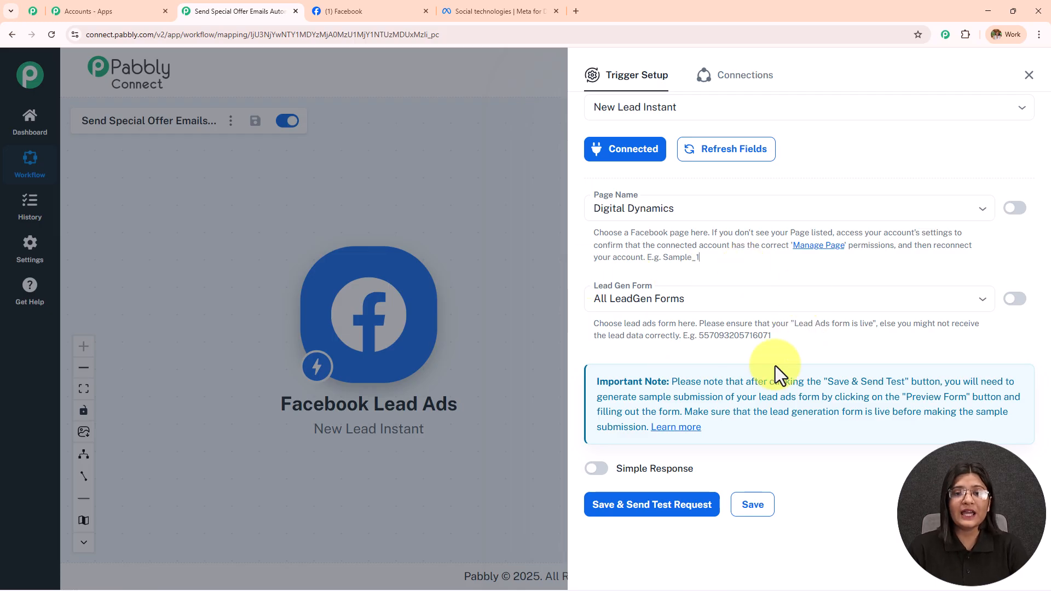
left_click(500, 11)
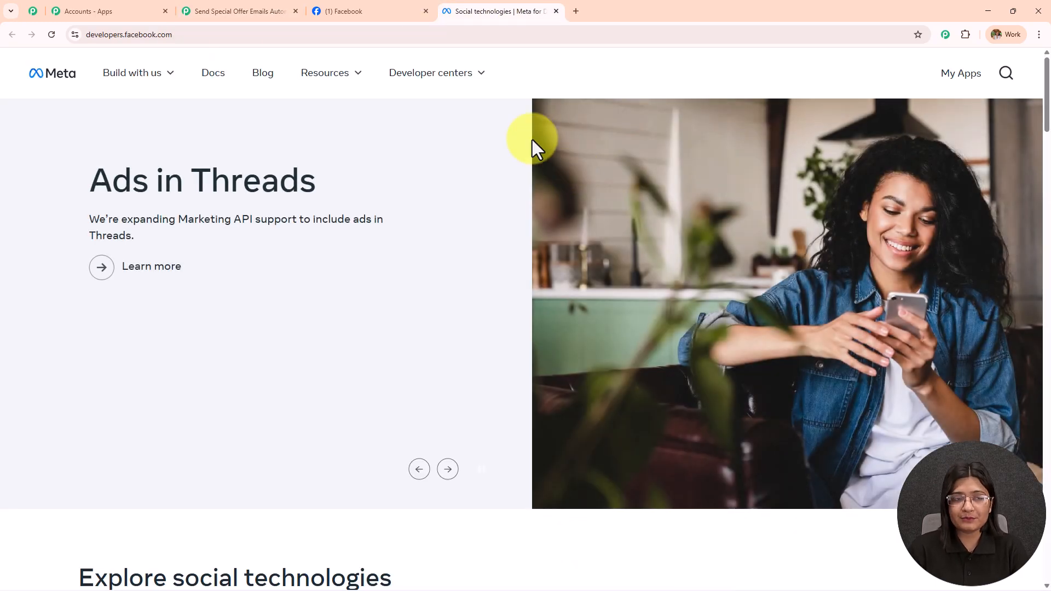
Step: Go to Developer Tools on Meta for Developers and open the Lead Ads Testing Tool
left_click(209, 34)
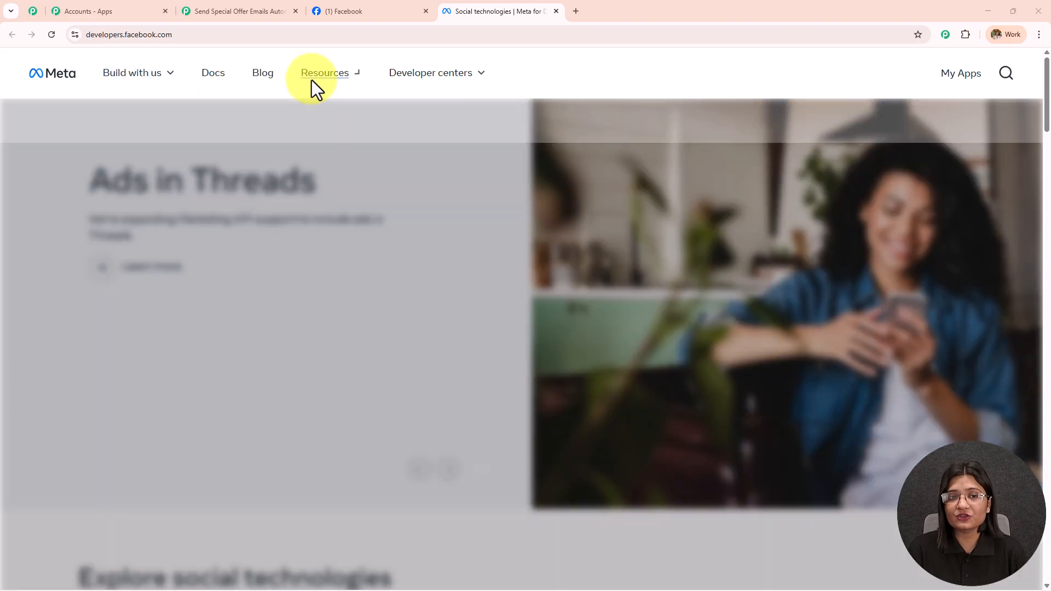
mouse_move(328, 80)
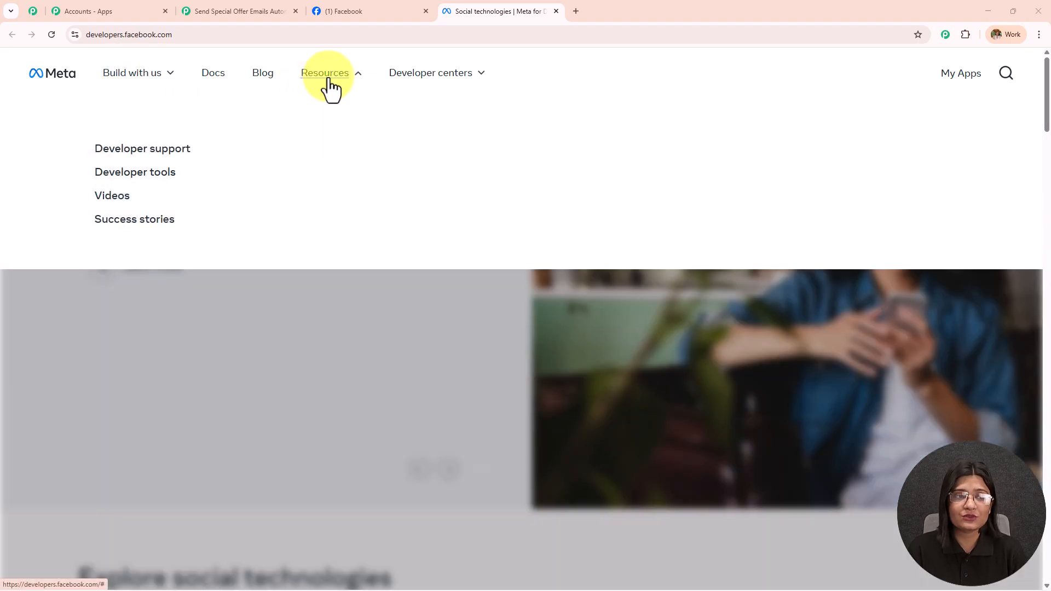
left_click(164, 174)
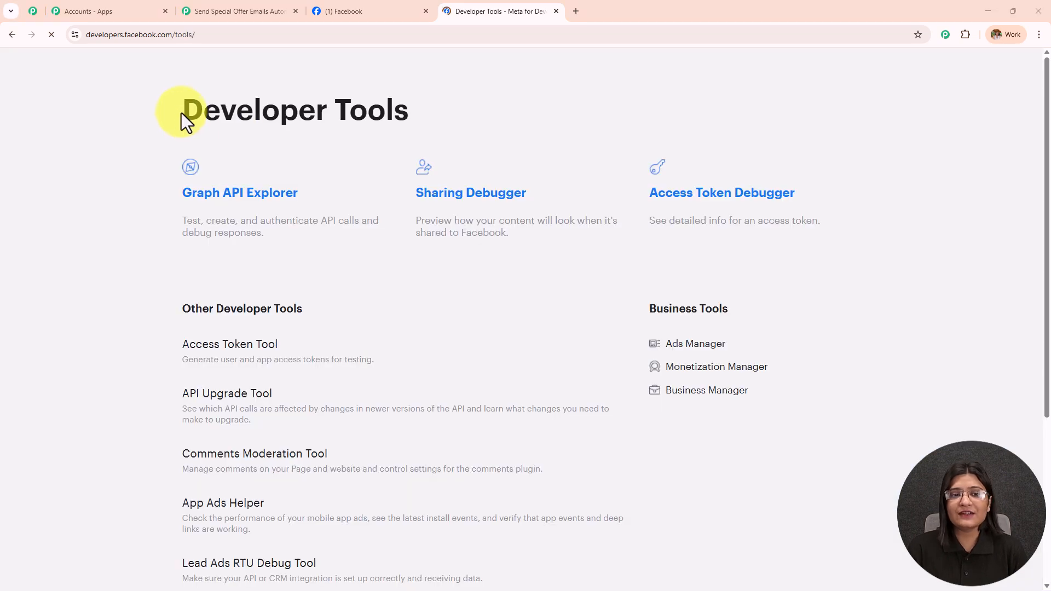
left_click_drag(182, 113, 523, 123)
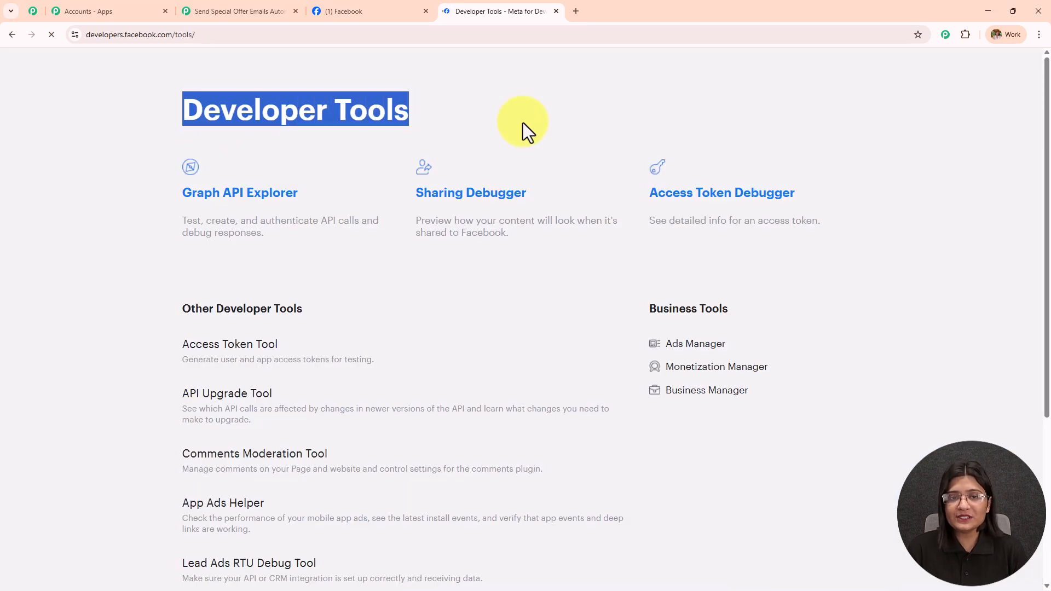
scroll(396, 320, "down", 4)
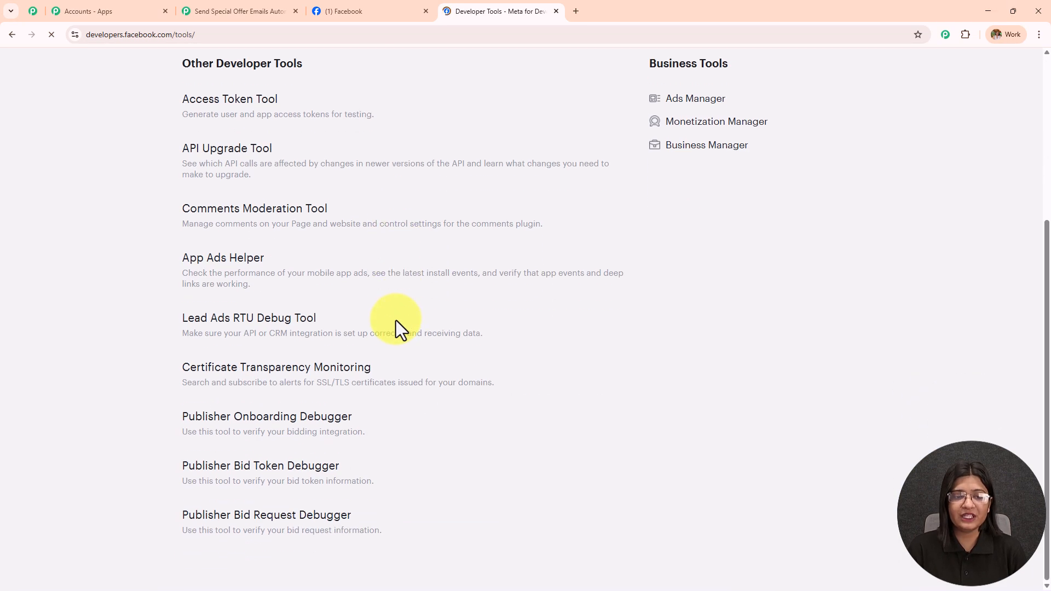
left_click(243, 326)
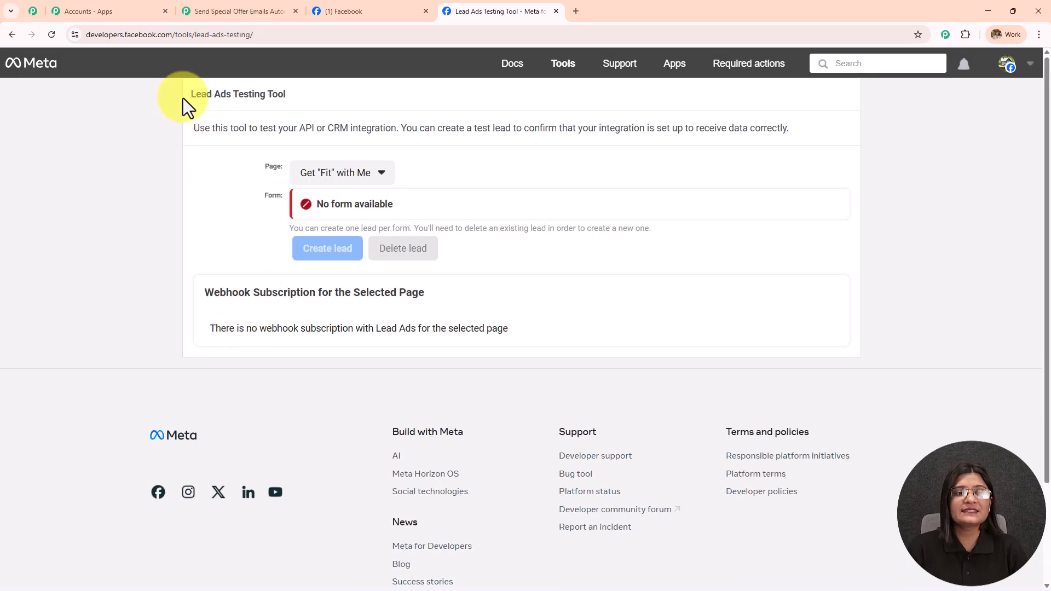
left_click_drag(182, 98, 342, 99)
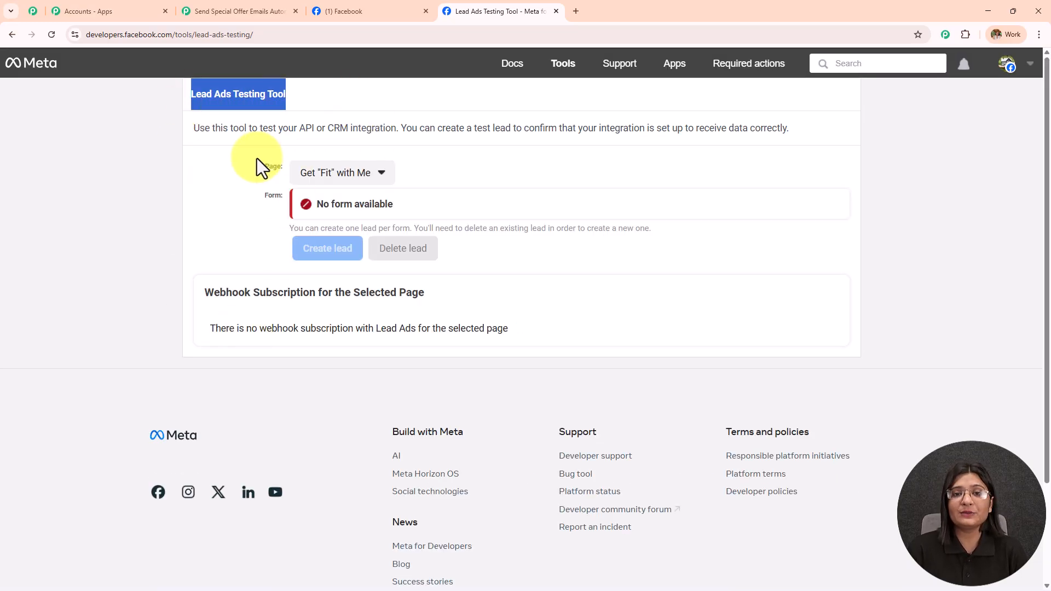
Step: Select the Digital Dynamics page and the DD Lead Form in the testing tool
left_click(345, 178)
scroll(397, 372, "down", 6)
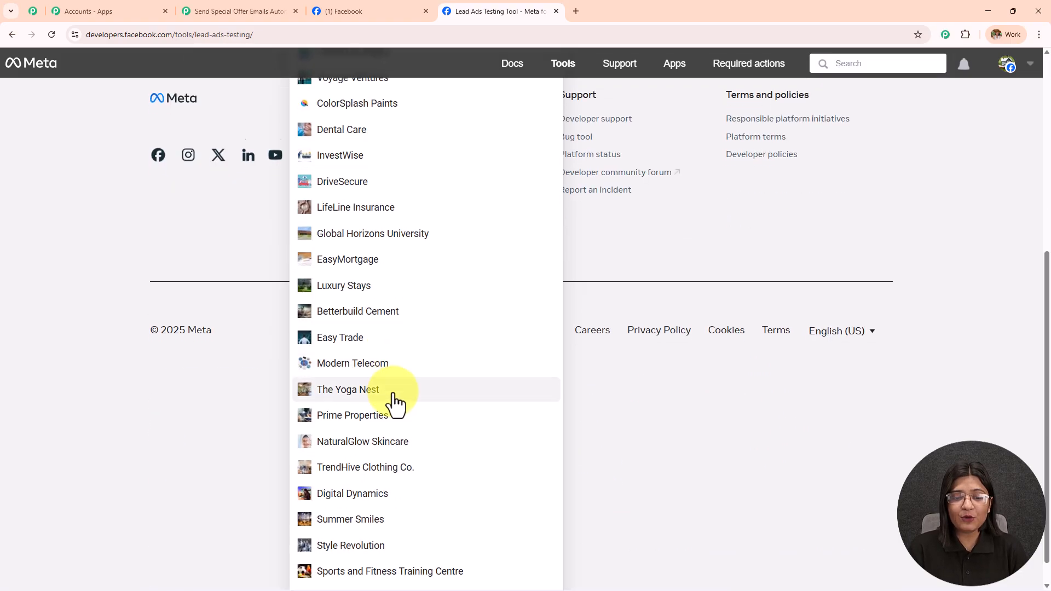
left_click(366, 469)
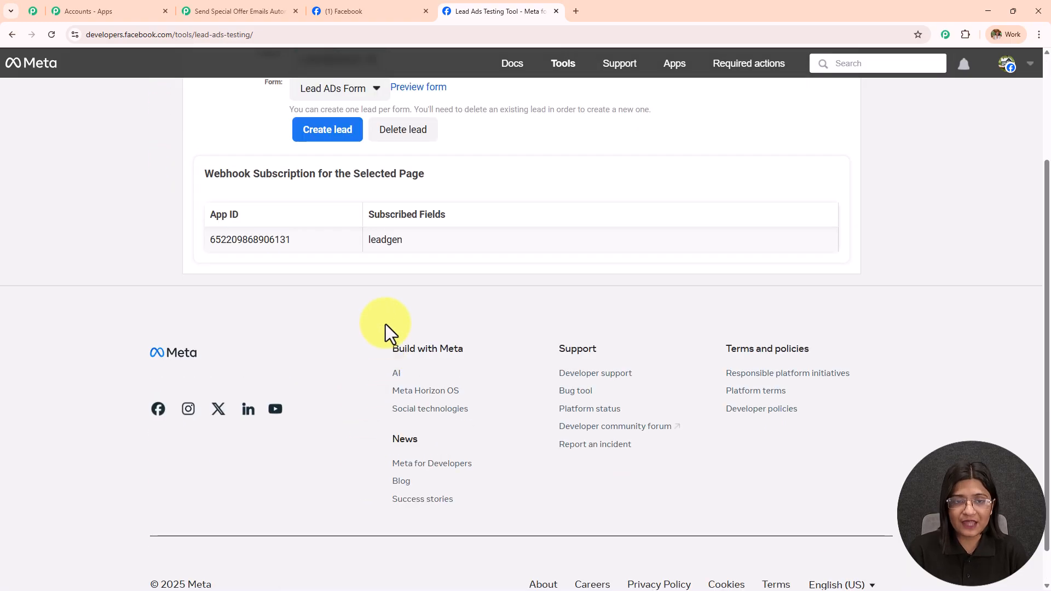
scroll(385, 324, "up", 3)
left_click(365, 241)
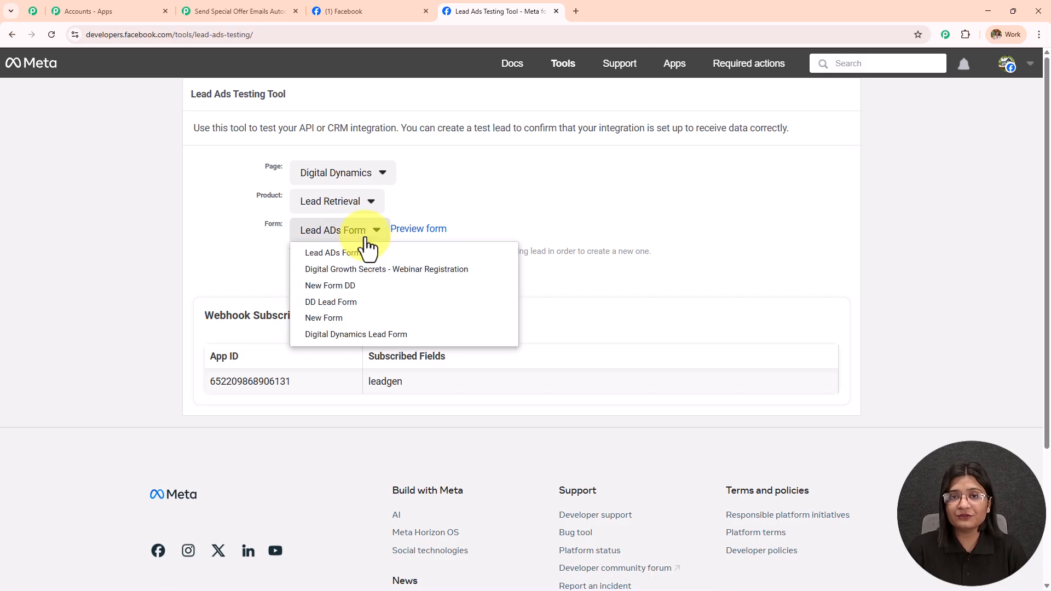
mouse_move(362, 307)
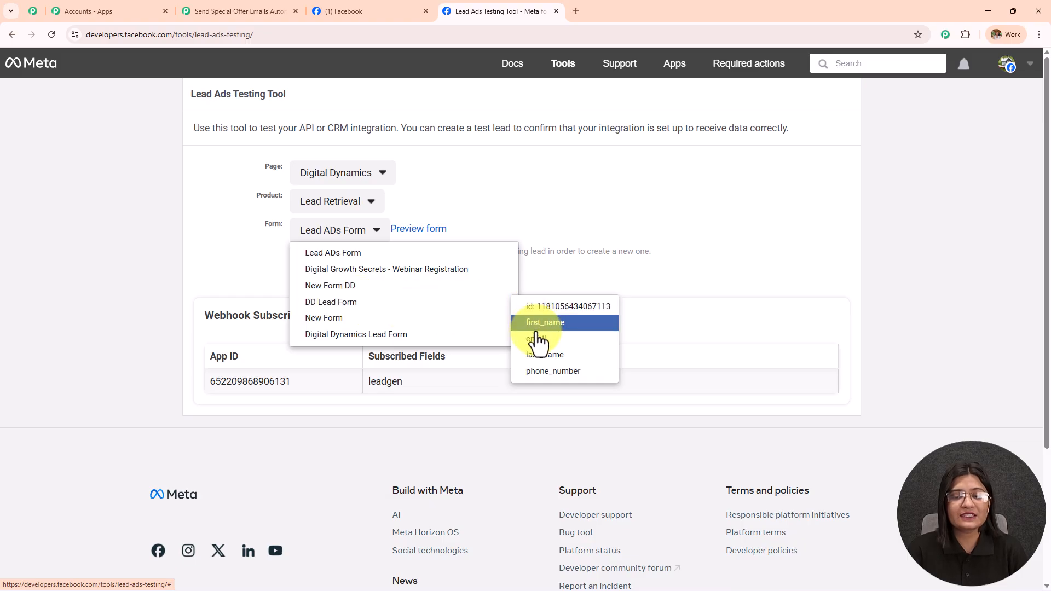
left_click(378, 301)
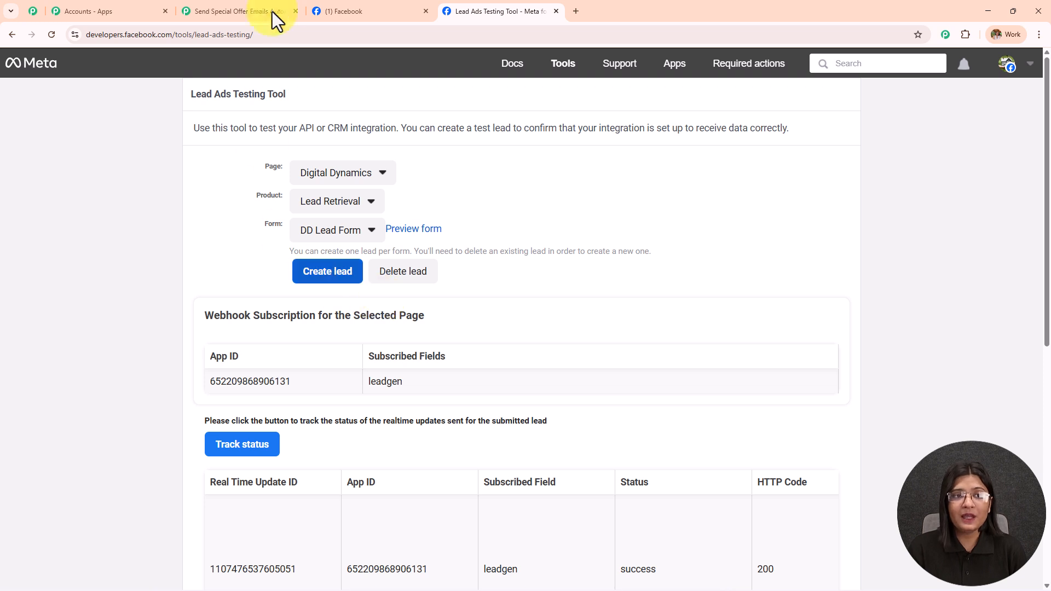
Step: Switch the trigger's Lead Gen Form to DD Lead Form and save it with a test request
left_click(289, 4)
left_click(722, 298)
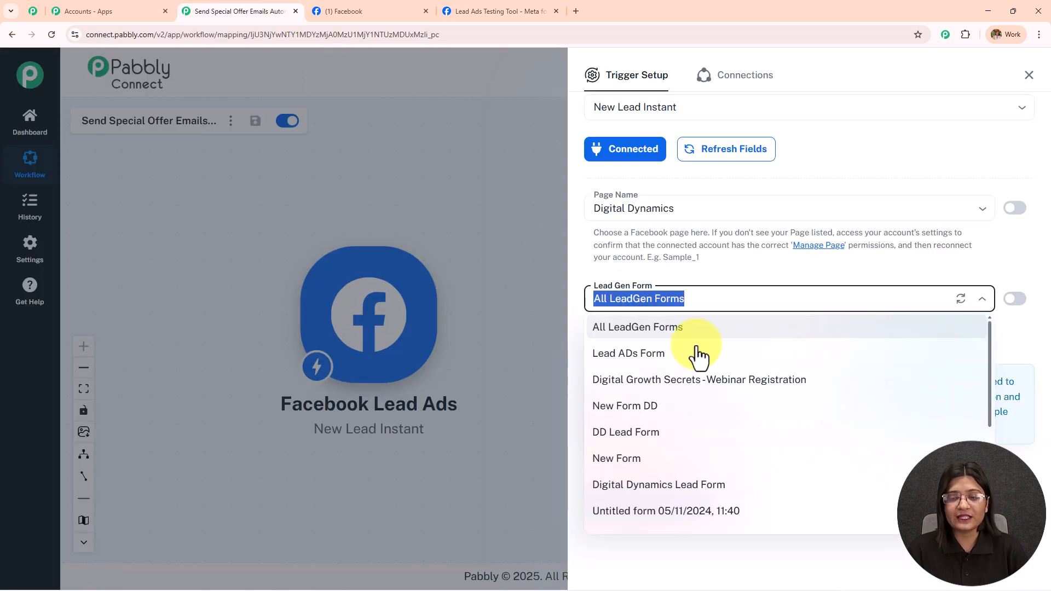
left_click(626, 432)
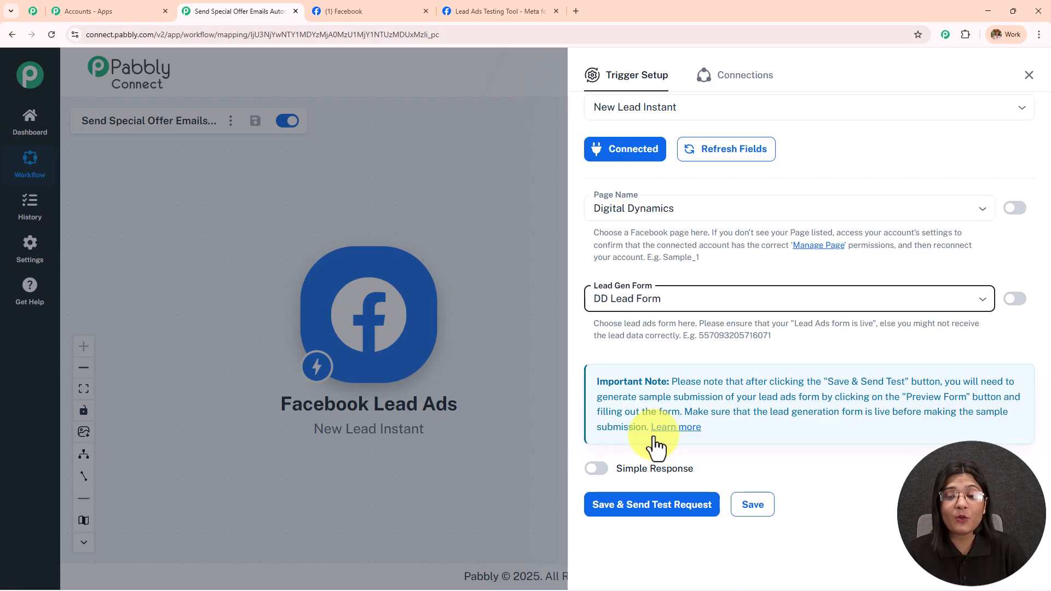
left_click(684, 293)
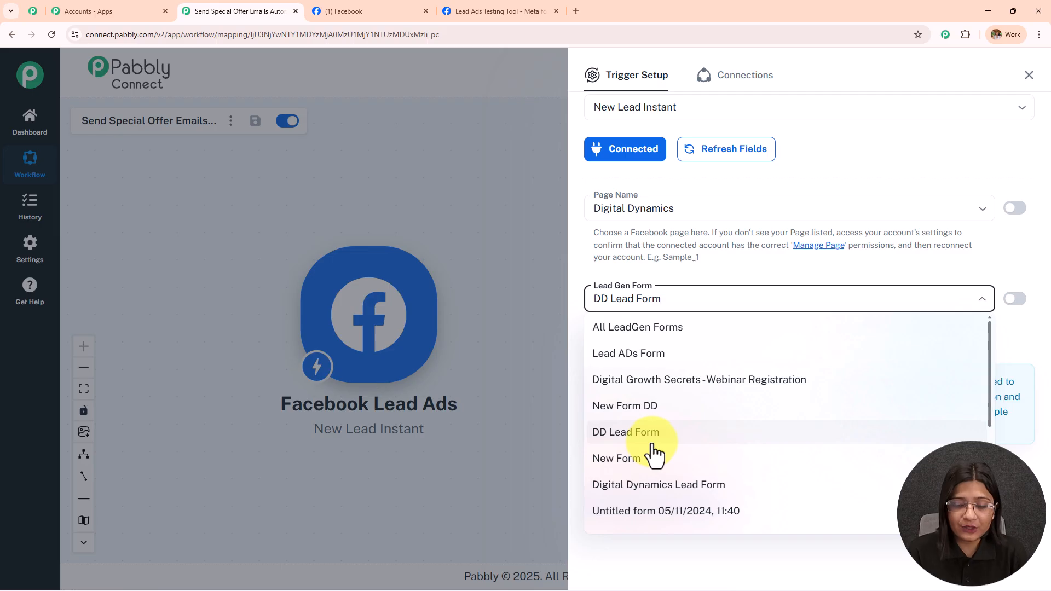
left_click(673, 441)
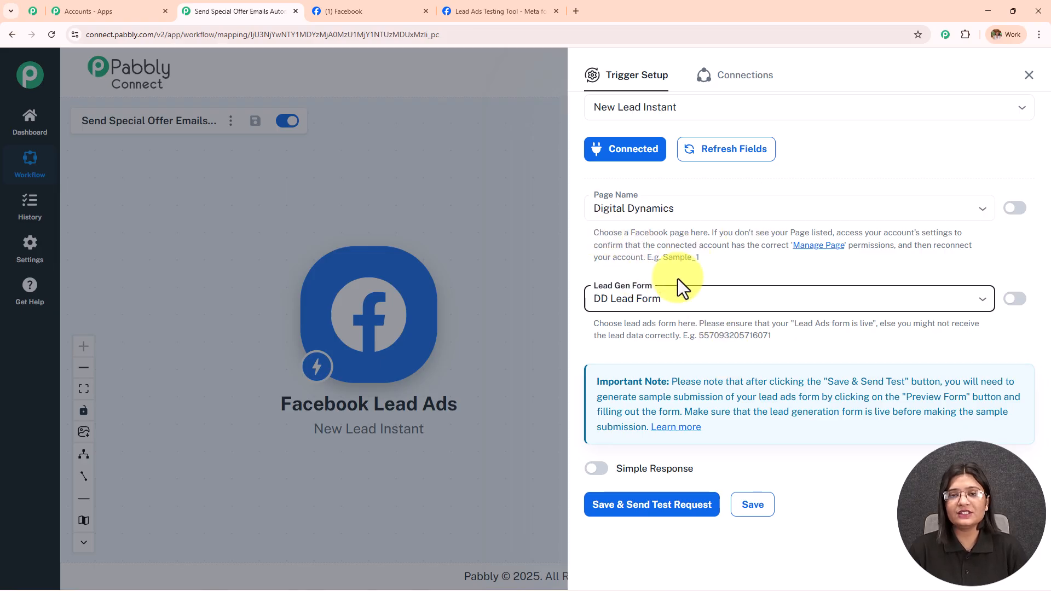
left_click(629, 510)
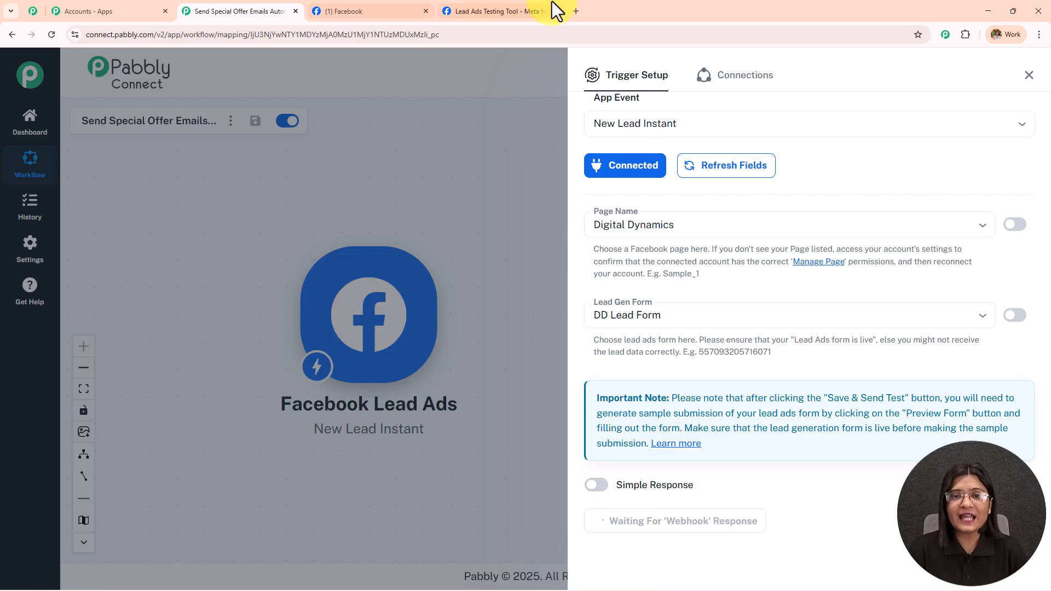
Step: Delete the existing test lead in the Lead Ads Testing Tool
left_click(505, 9)
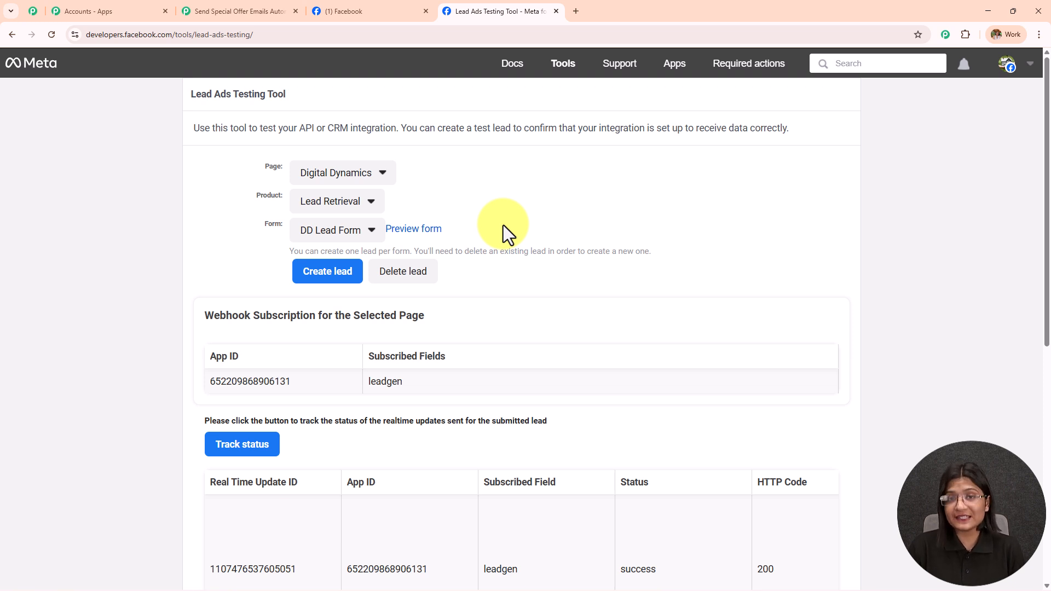
left_click(253, 9)
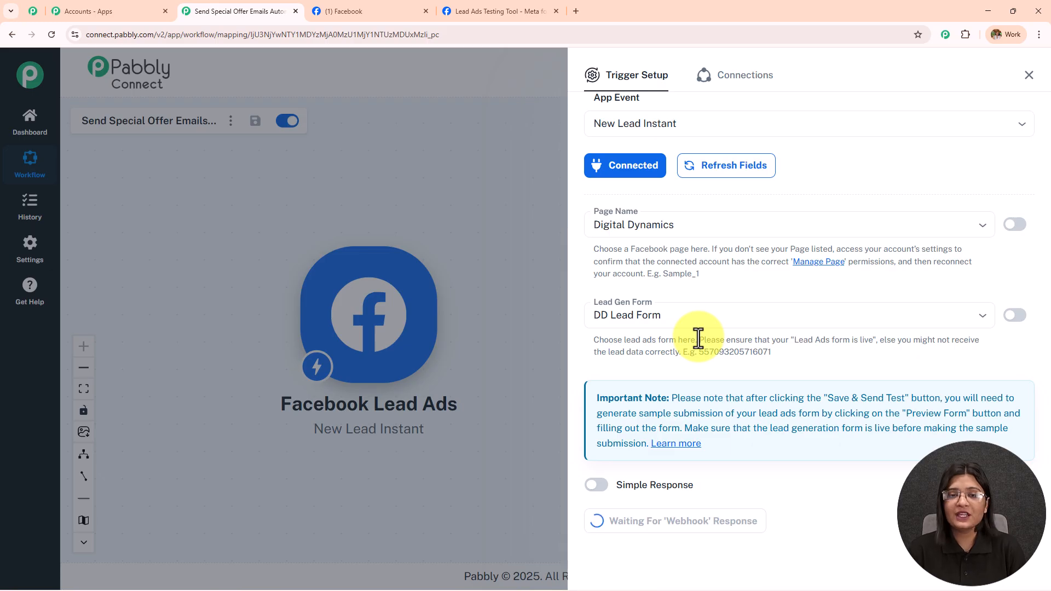
left_click(524, 4)
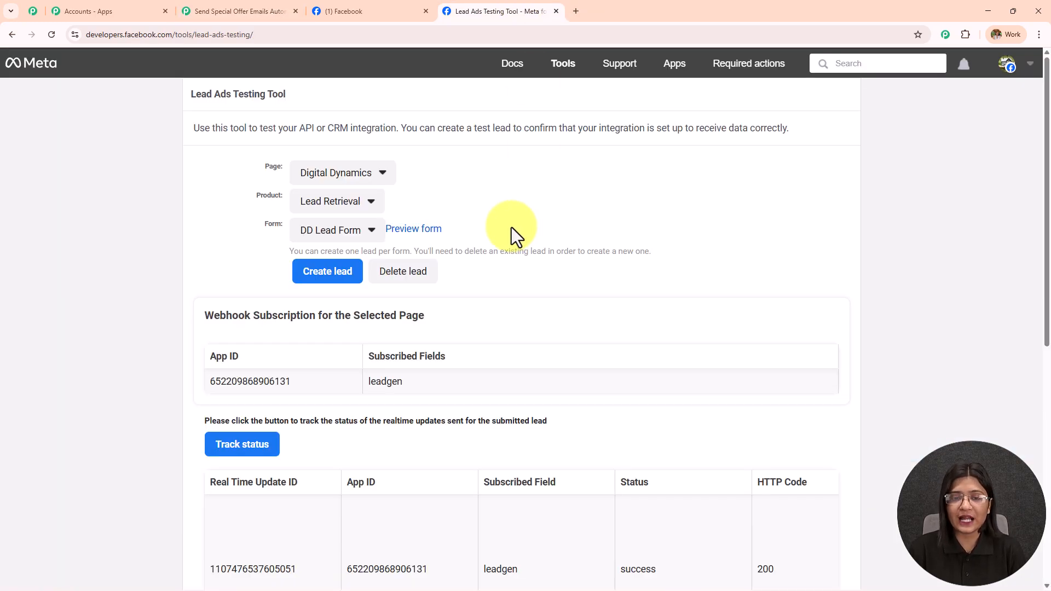
left_click(385, 277)
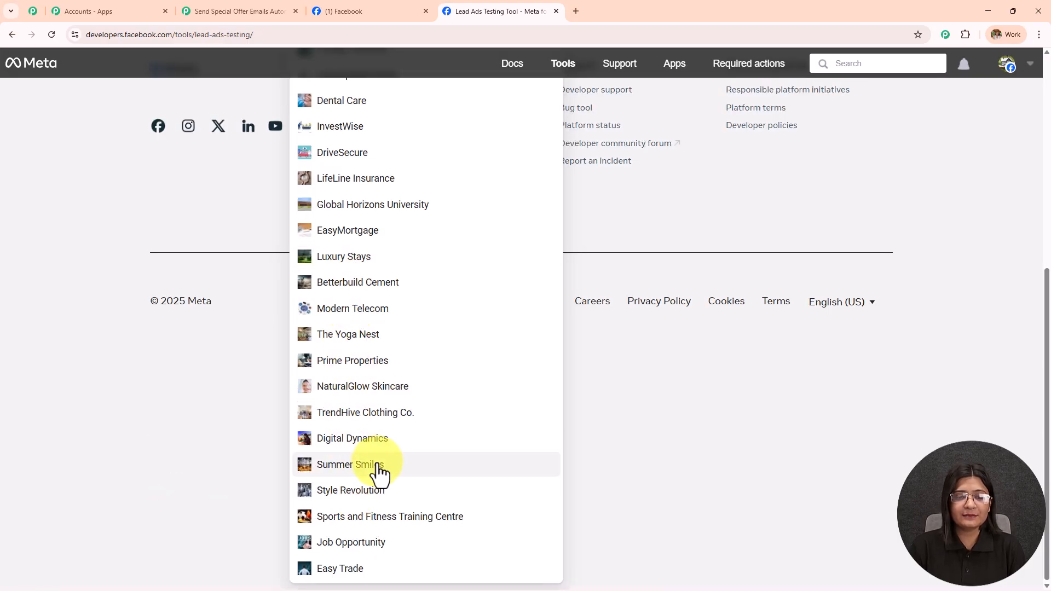
Step: Reselect the Digital Dynamics page and the DD Lead Form
left_click(372, 438)
scroll(392, 417, "up", 3)
left_click(333, 231)
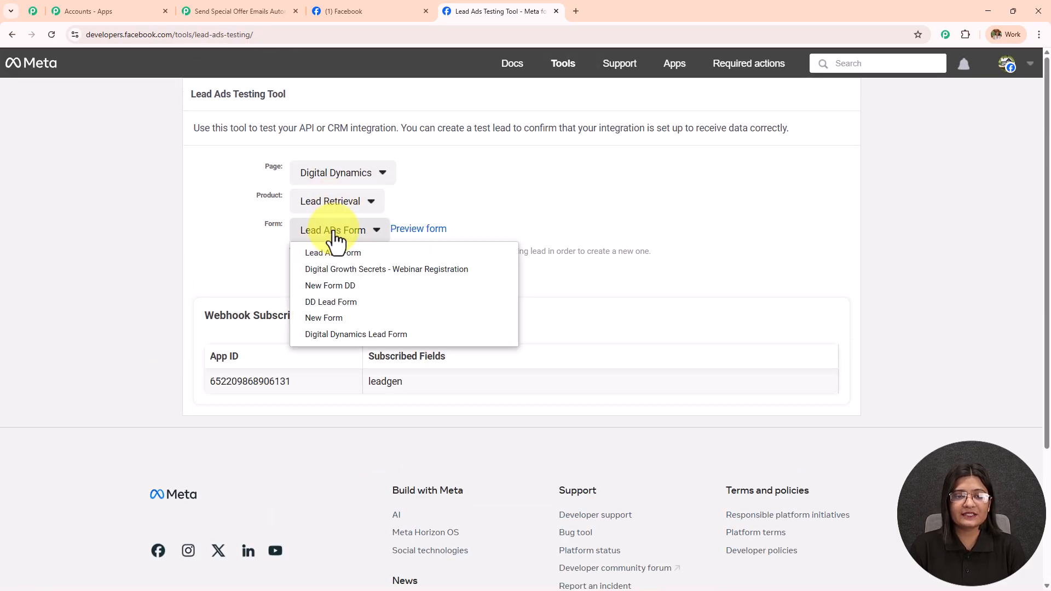
left_click(341, 301)
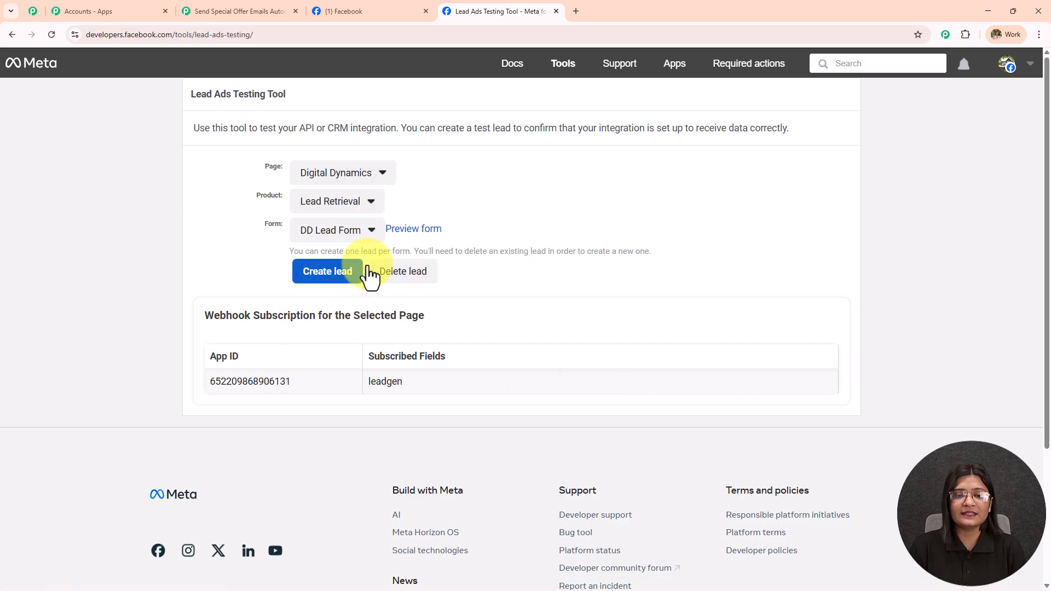
Step: Preview the DD Lead Form, enter a sample last name, e-mail and phone number, and submit it
left_click(409, 240)
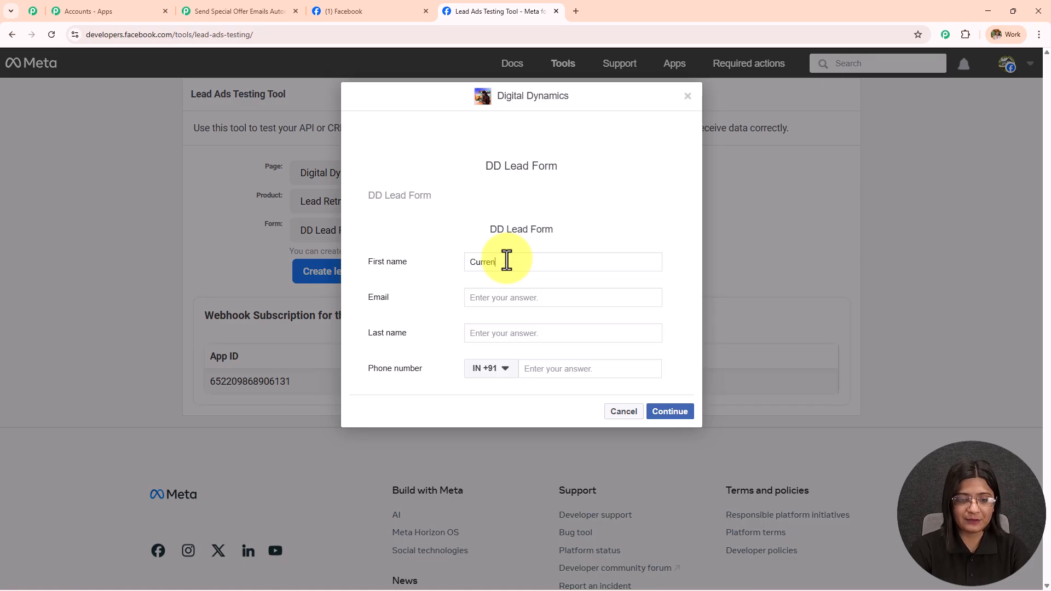
left_click(523, 332)
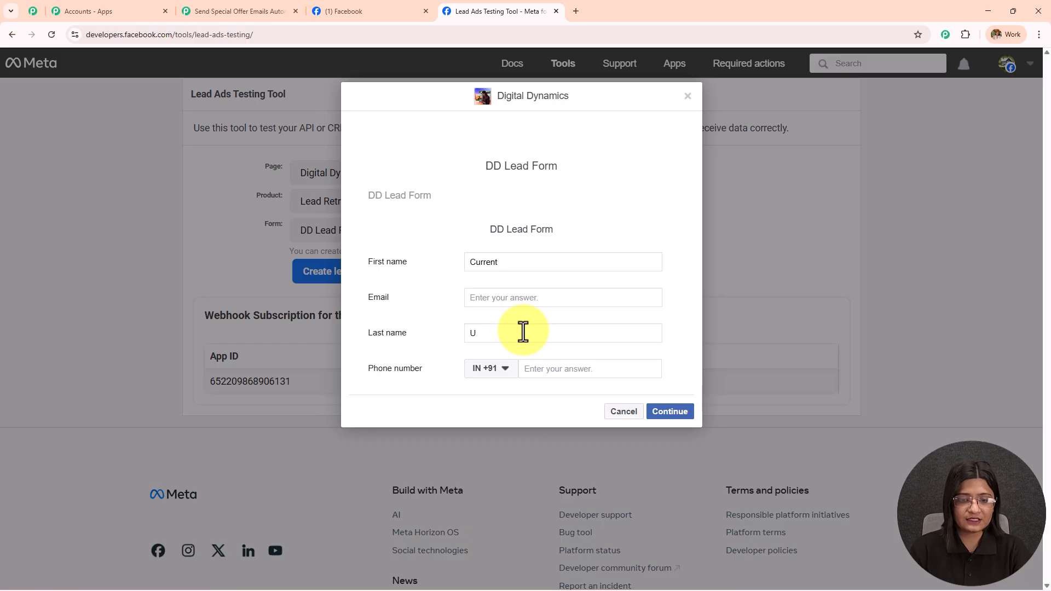
type("User")
left_click(511, 299)
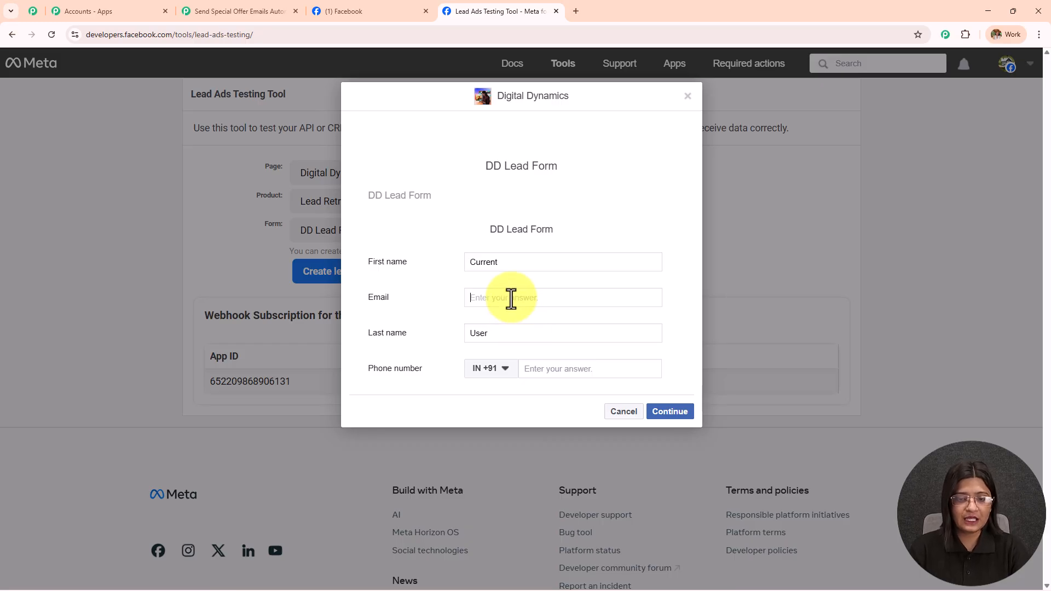
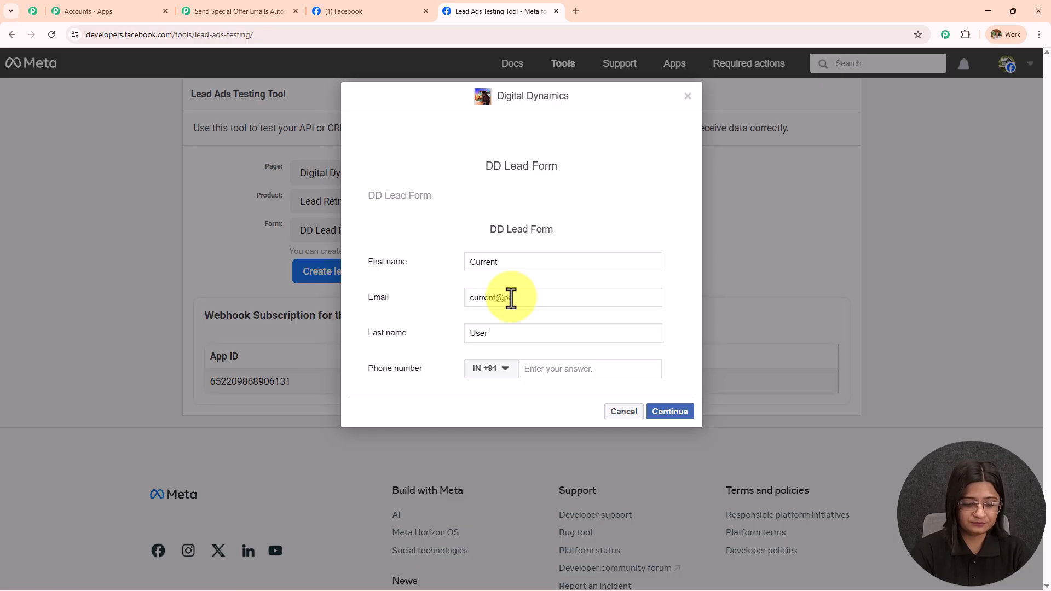
left_click(550, 369)
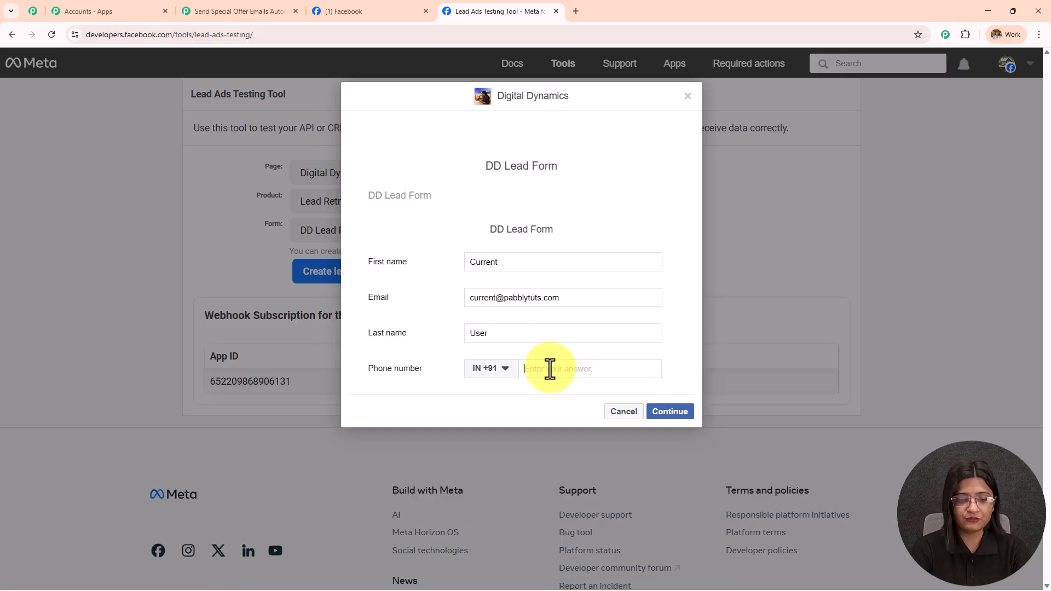
left_click(671, 412)
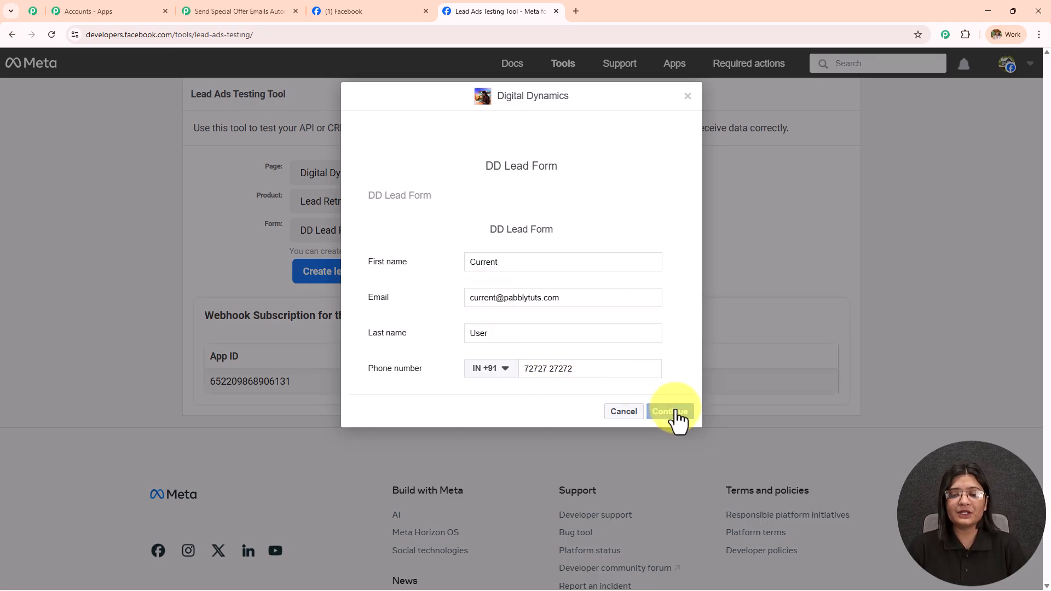
left_click(674, 268)
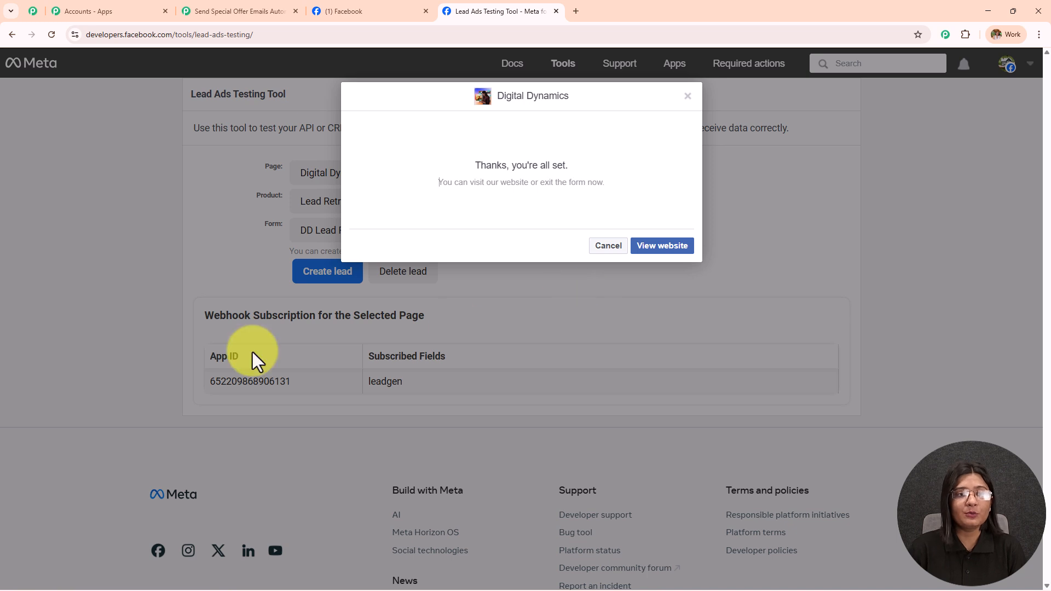
Step: Review the lead's name, e-mail and phone values captured in the trigger's webhook response
left_click(232, 12)
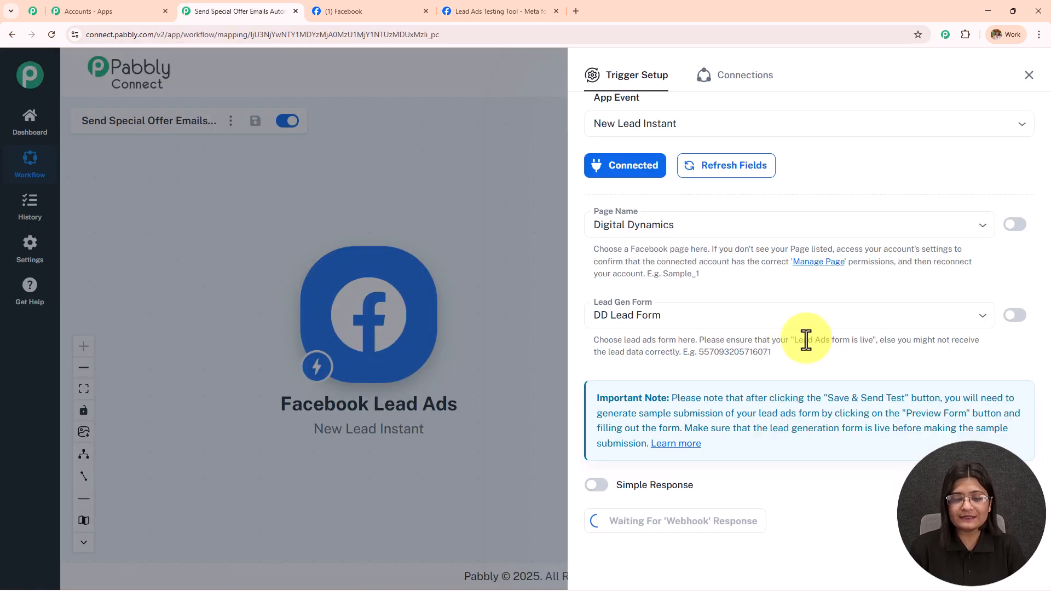
scroll(806, 340, "down", 7)
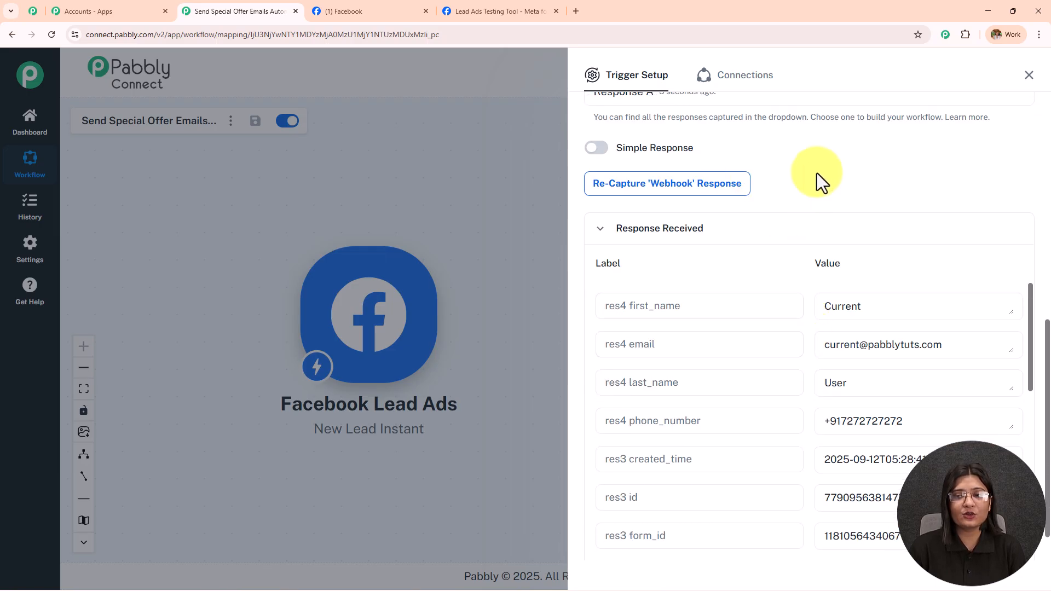
scroll(866, 192, "down", 2)
left_click_drag(881, 262, 737, 278)
left_click_drag(872, 338, 737, 330)
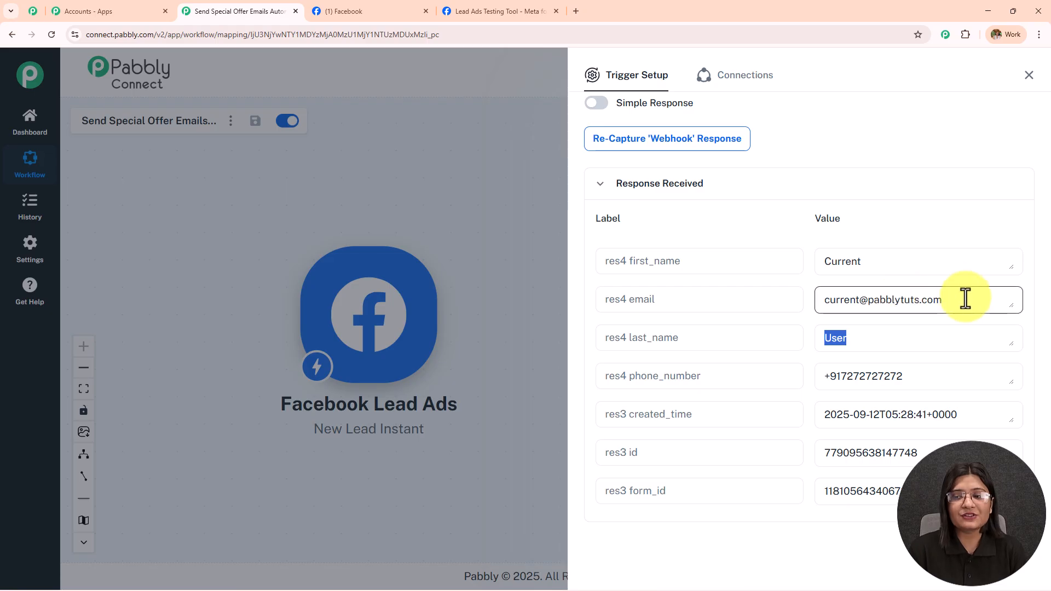
left_click_drag(967, 299, 750, 334)
scroll(914, 269, "down", 3)
scroll(910, 322, "up", 2)
left_click(908, 322)
left_click_drag(904, 323, 647, 333)
scroll(648, 333, "up", 1)
Step: Check the test lead confirmation page, then return to the top of the Pabbly trigger
left_click(509, 11)
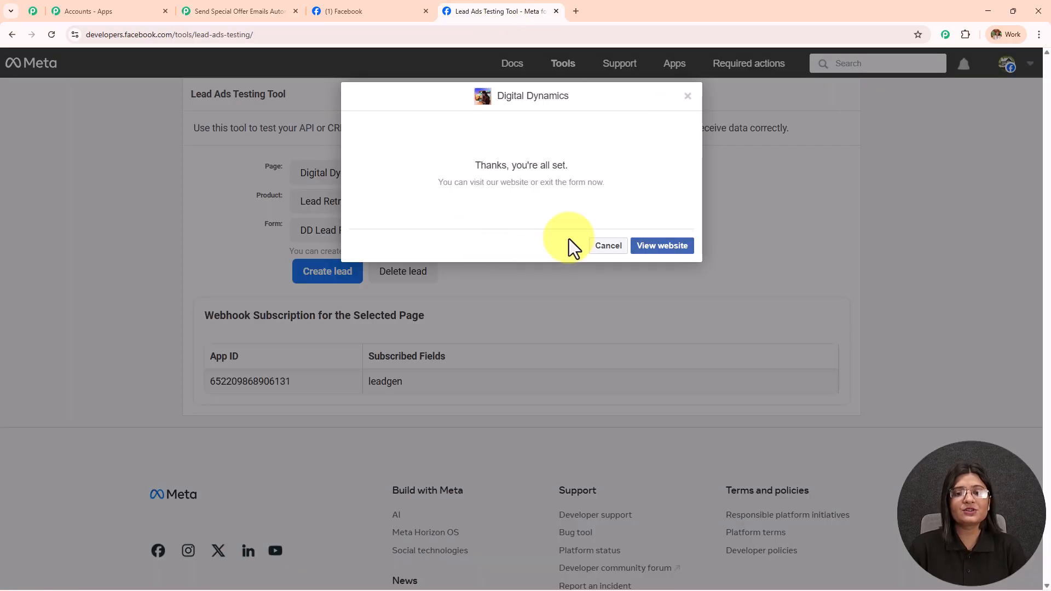
left_click(218, 10)
scroll(821, 150, "up", 8)
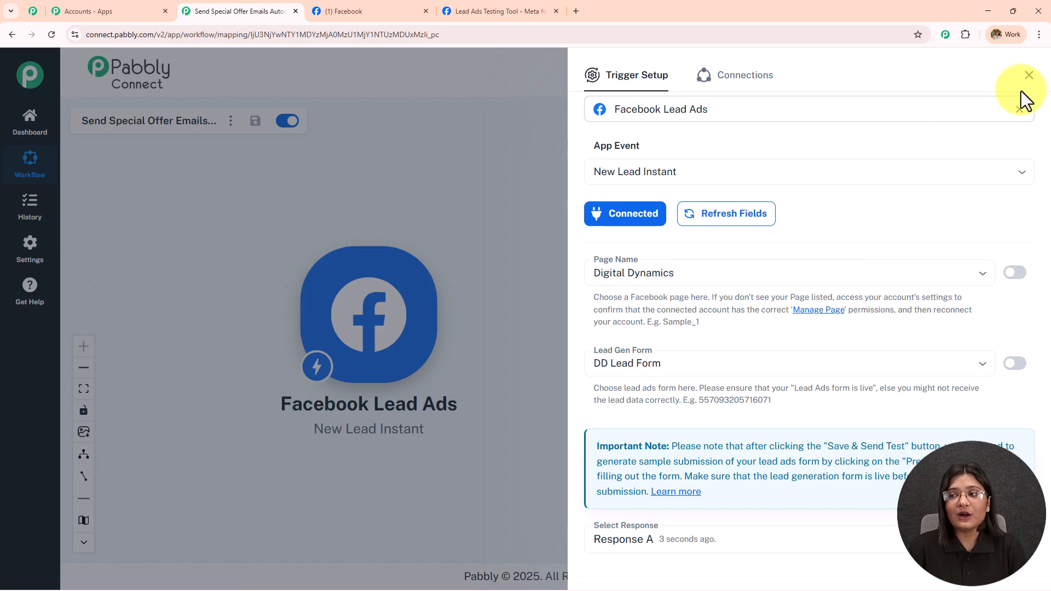
Step: Add Gmail with the Send Email event as the action after the Facebook Lead Ads trigger
left_click(1029, 75)
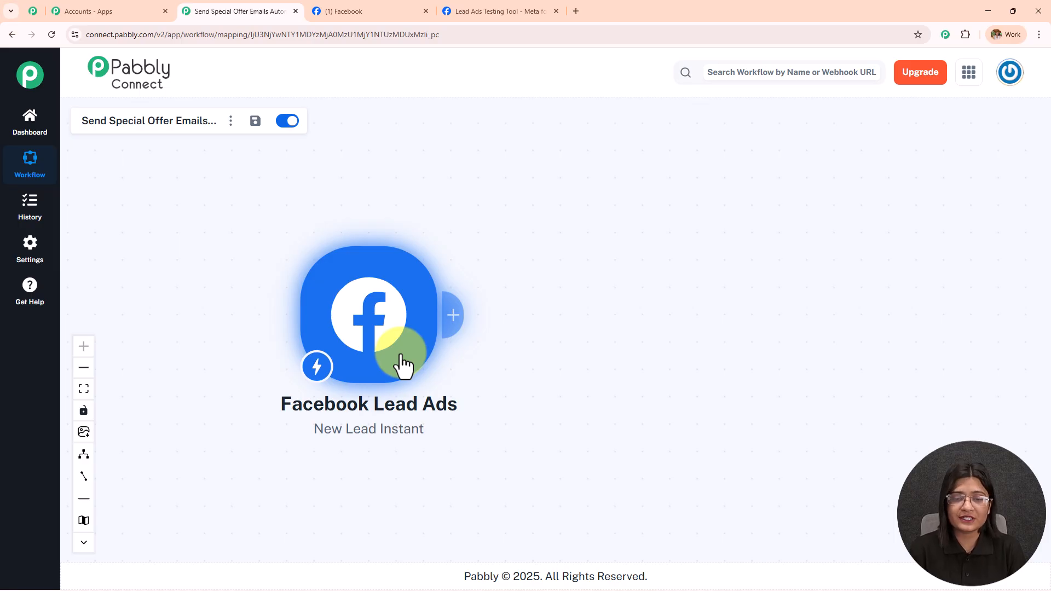
left_click(448, 323)
left_click(616, 143)
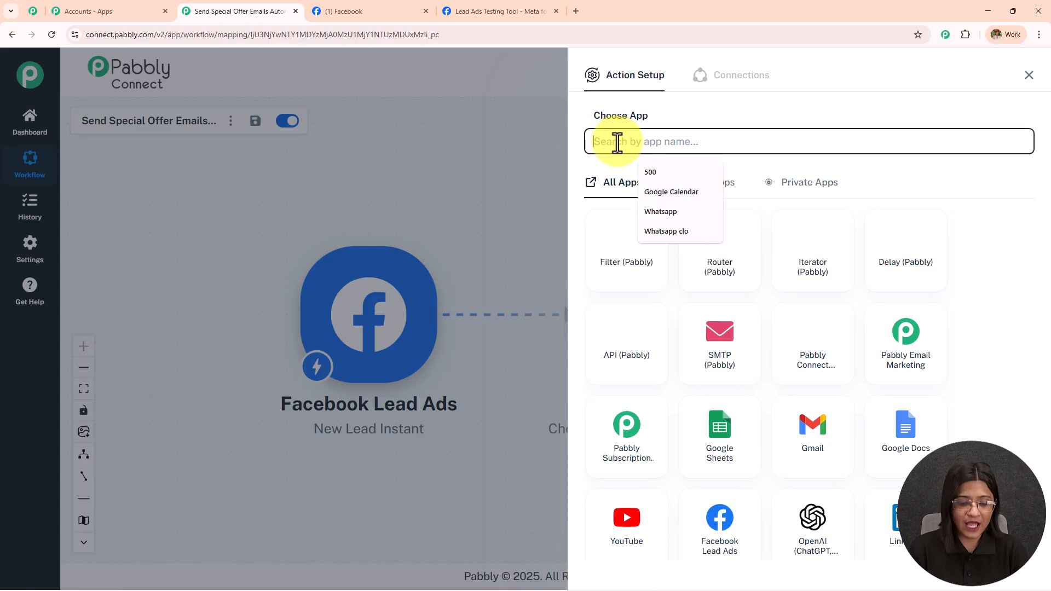
type("Gmail")
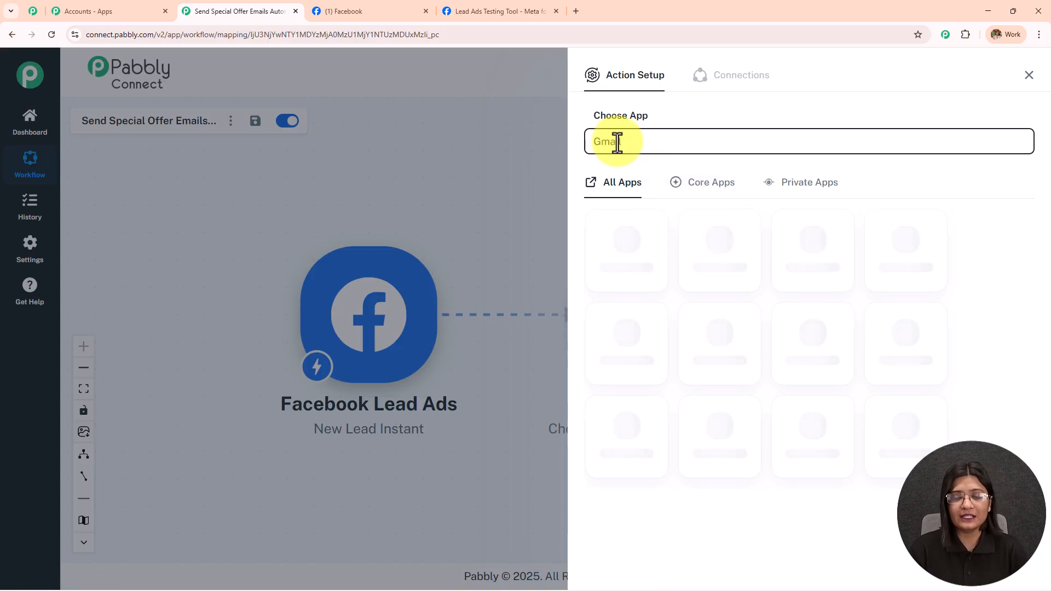
left_click(746, 267)
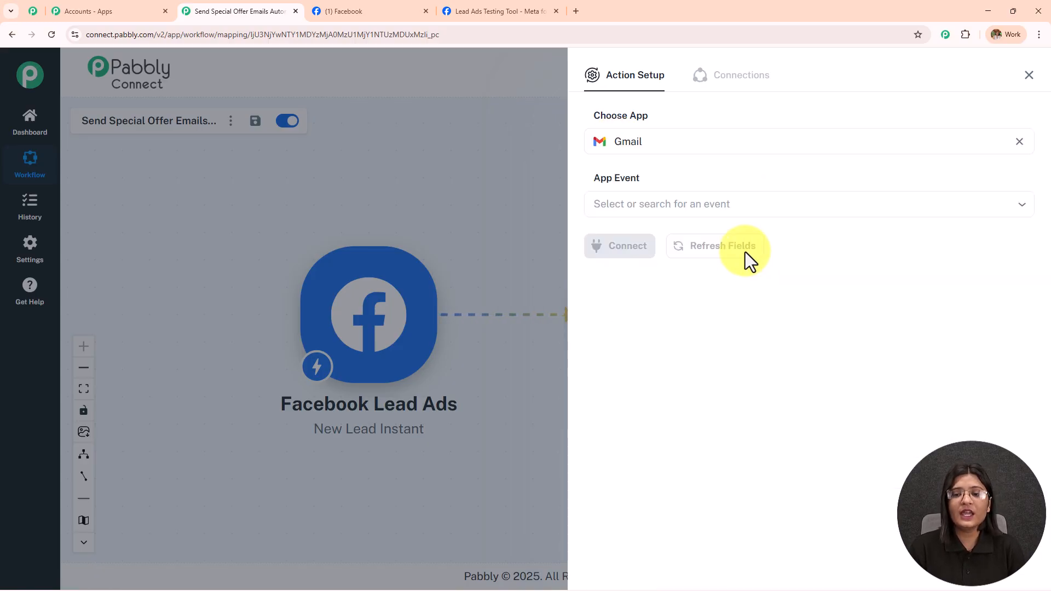
left_click(714, 205)
left_click(648, 253)
left_click(649, 258)
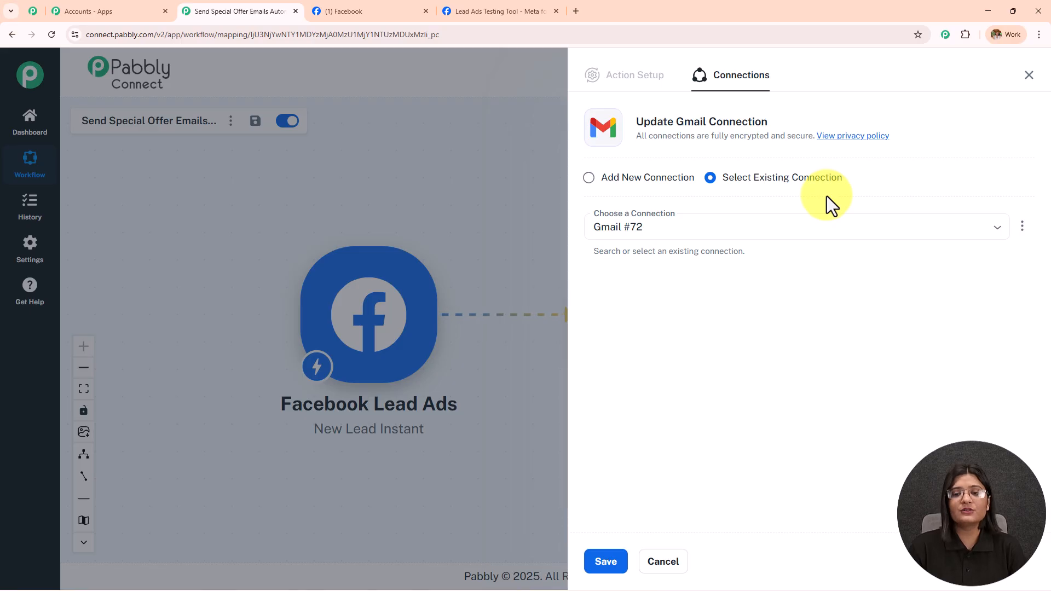
Step: Create a new Gmail connection by signing in with Google and allowing access
left_click(589, 178)
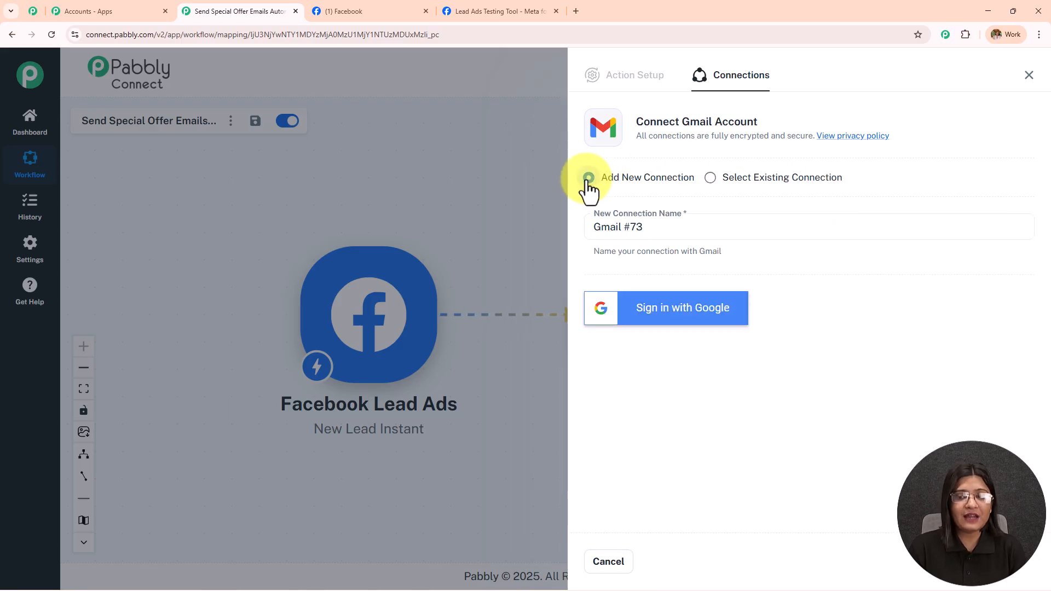
left_click(704, 319)
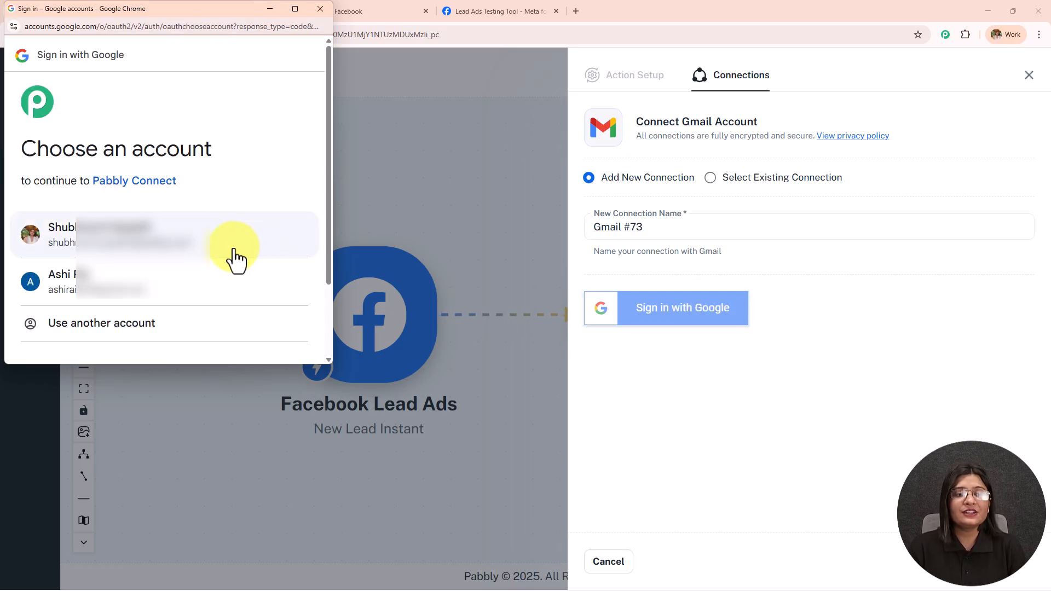
left_click(235, 258)
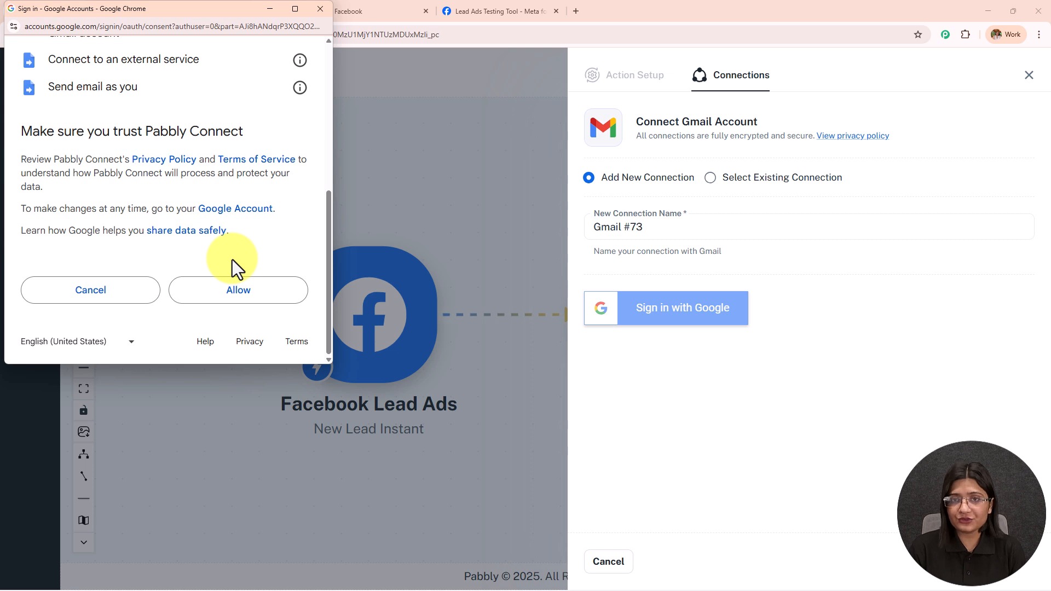
left_click(240, 298)
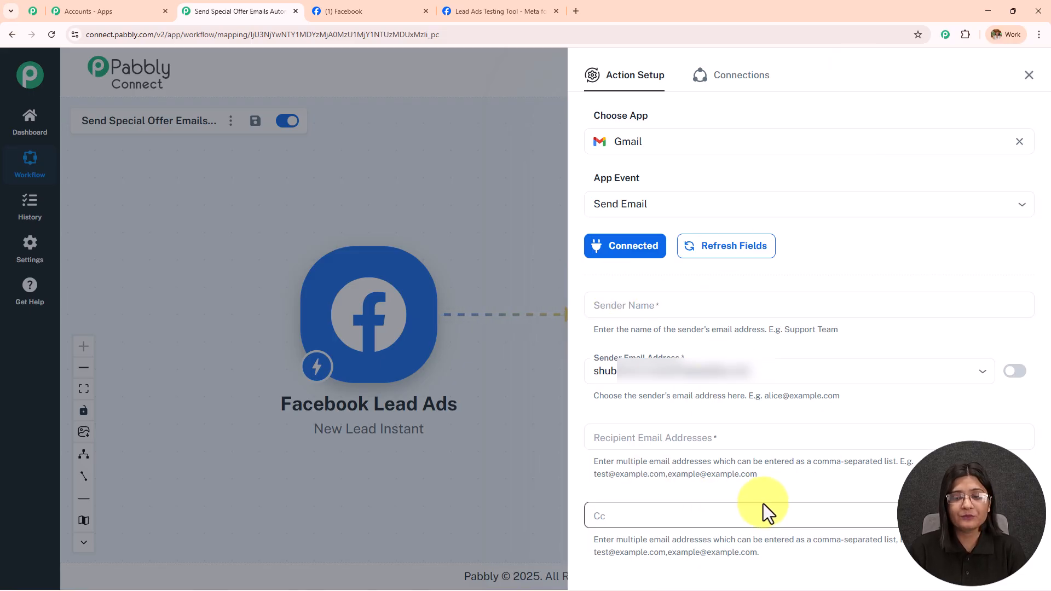
Step: Set the sender name to 'Pabbly' and map the recipient to the Facebook lead's e-mail field
left_click(652, 305)
type("Pabbly")
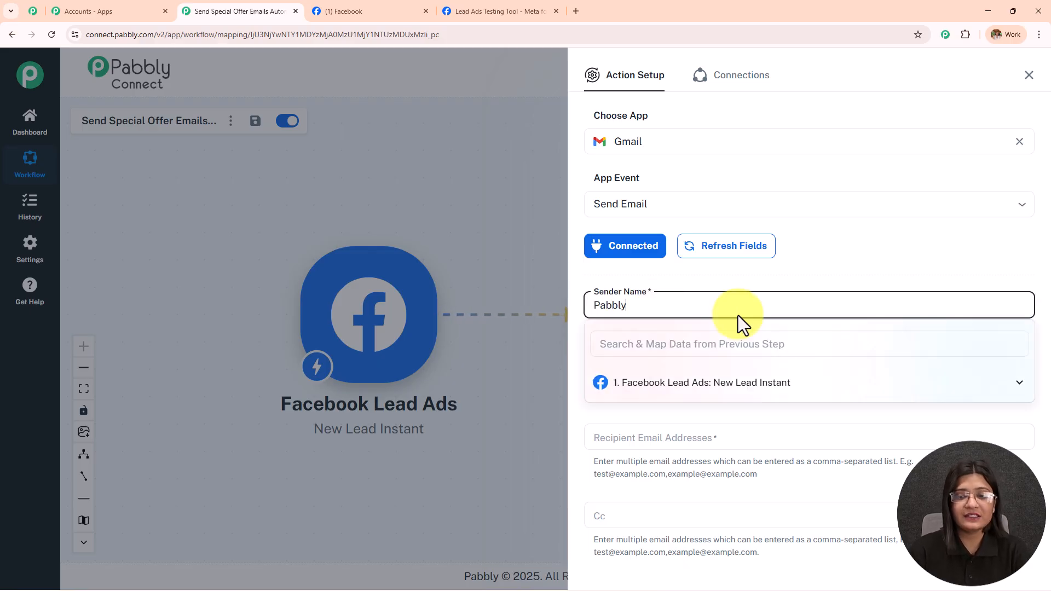
left_click(830, 278)
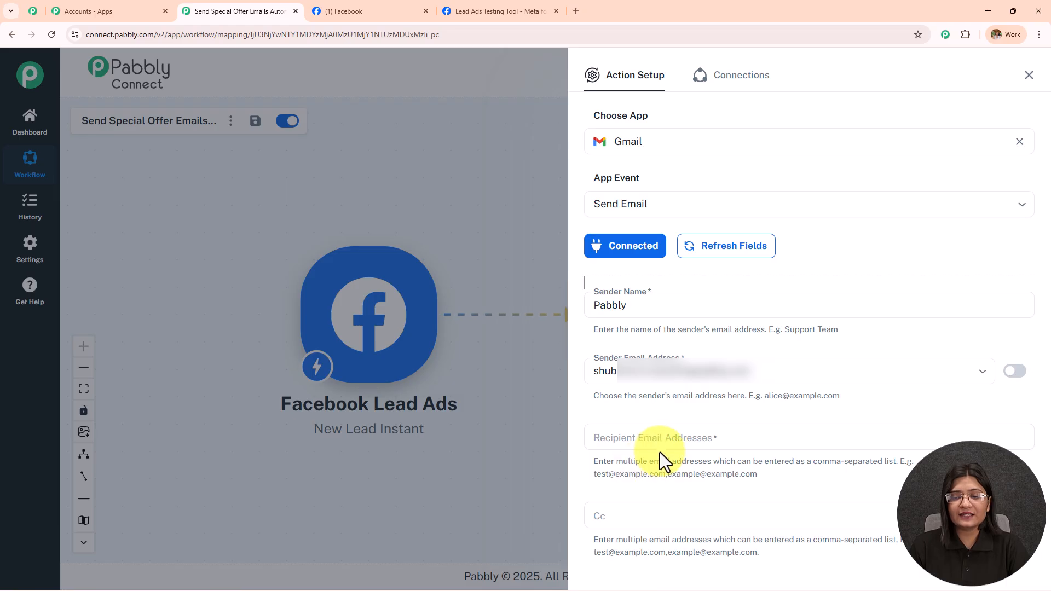
left_click(674, 438)
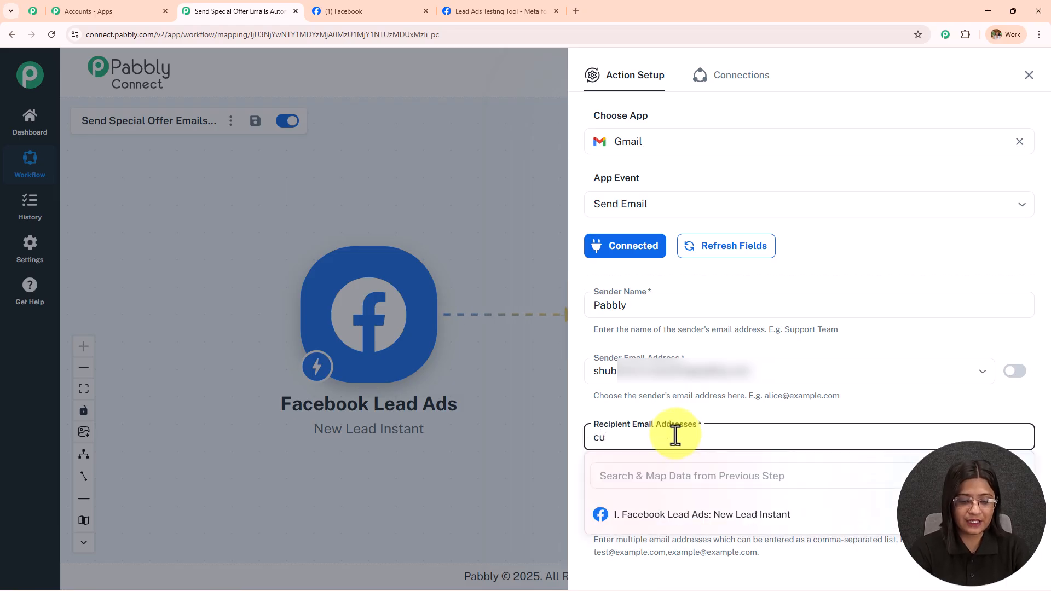
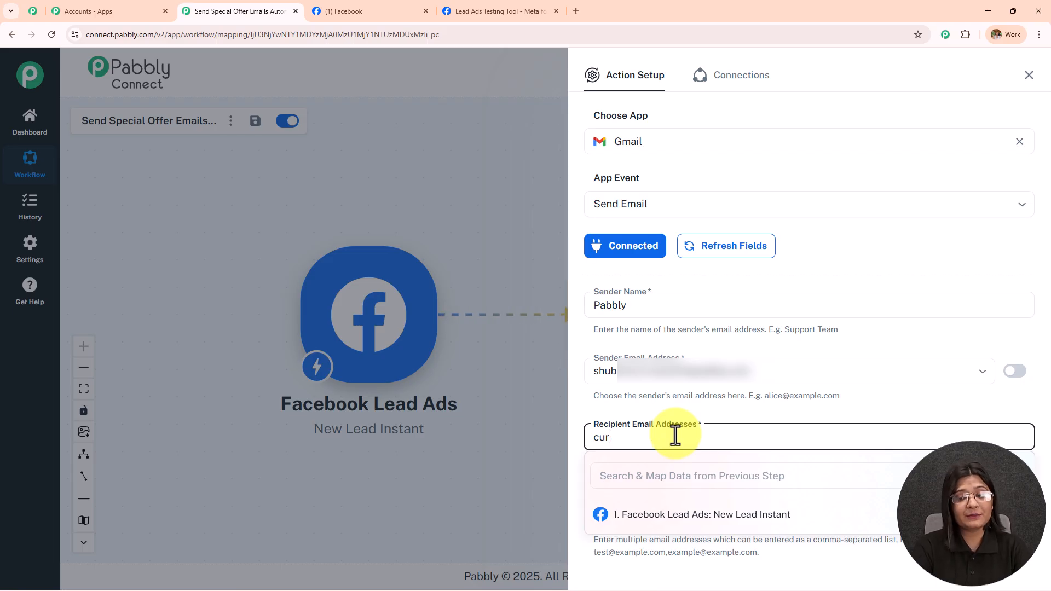
left_click(776, 411)
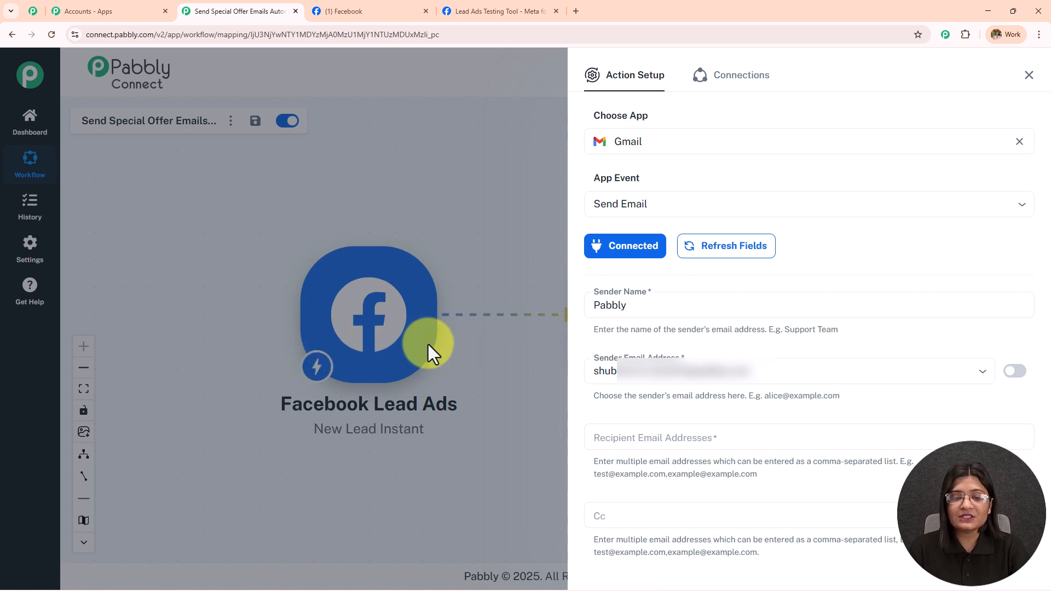
left_click(715, 438)
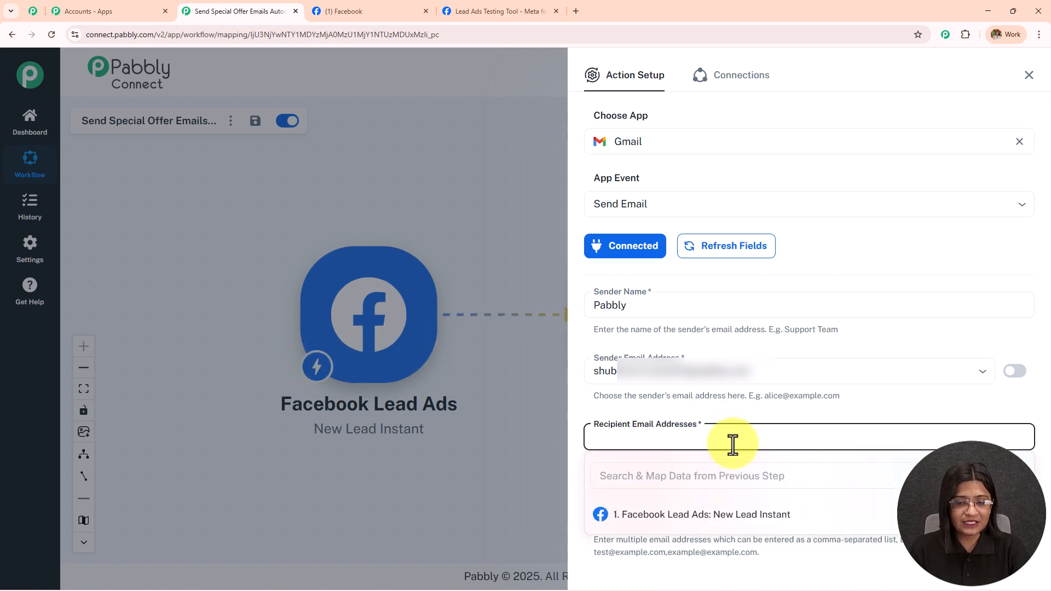
left_click(708, 527)
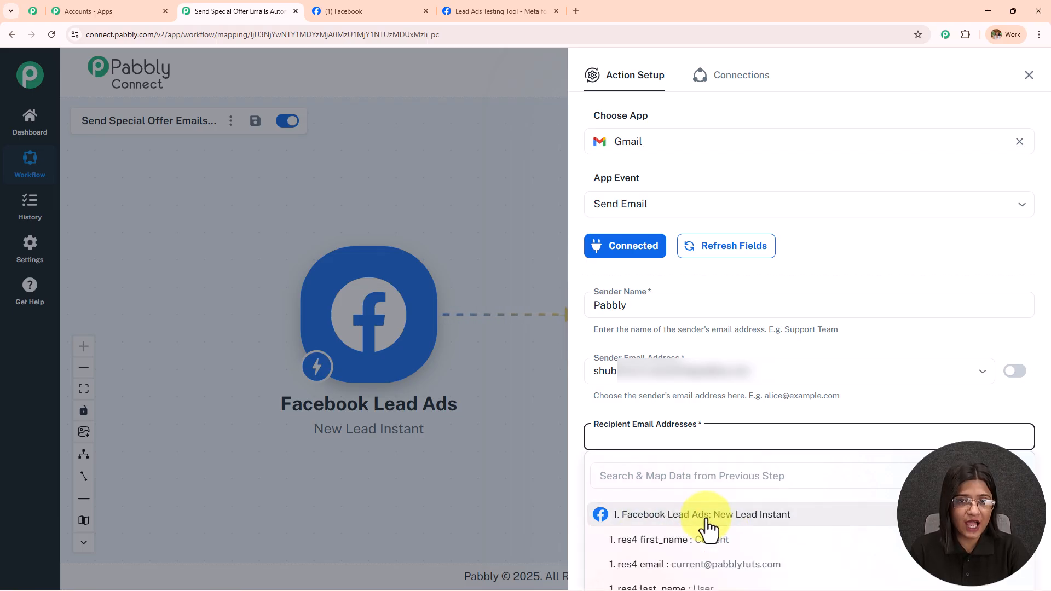
left_click(728, 567)
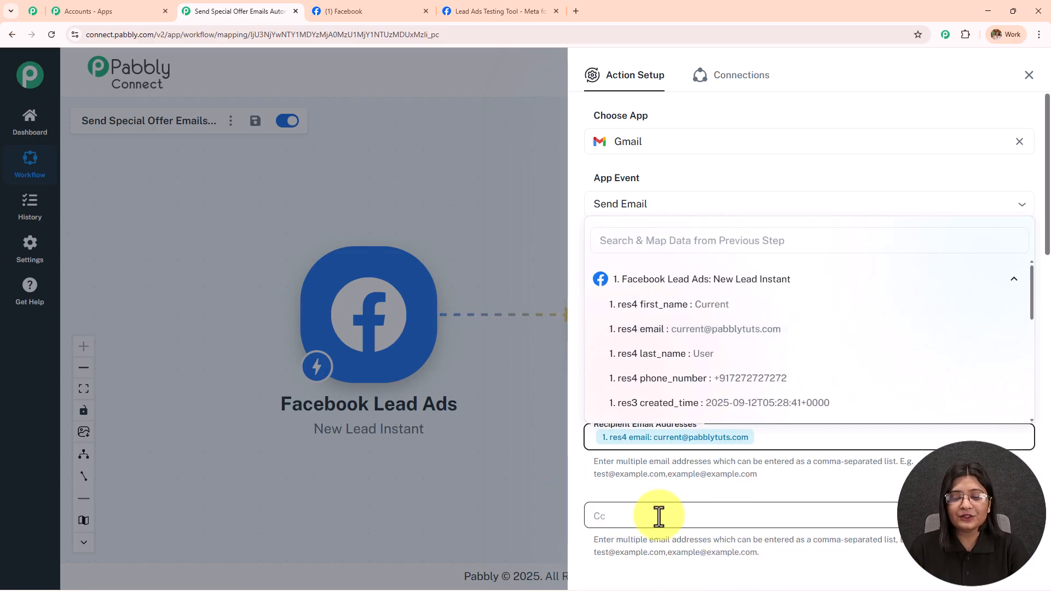
Step: Paste the subject '🎉 Welcome! Your Exclusive Special Offer Inside' and keep the content type as Plain
scroll(639, 507, "down", 8)
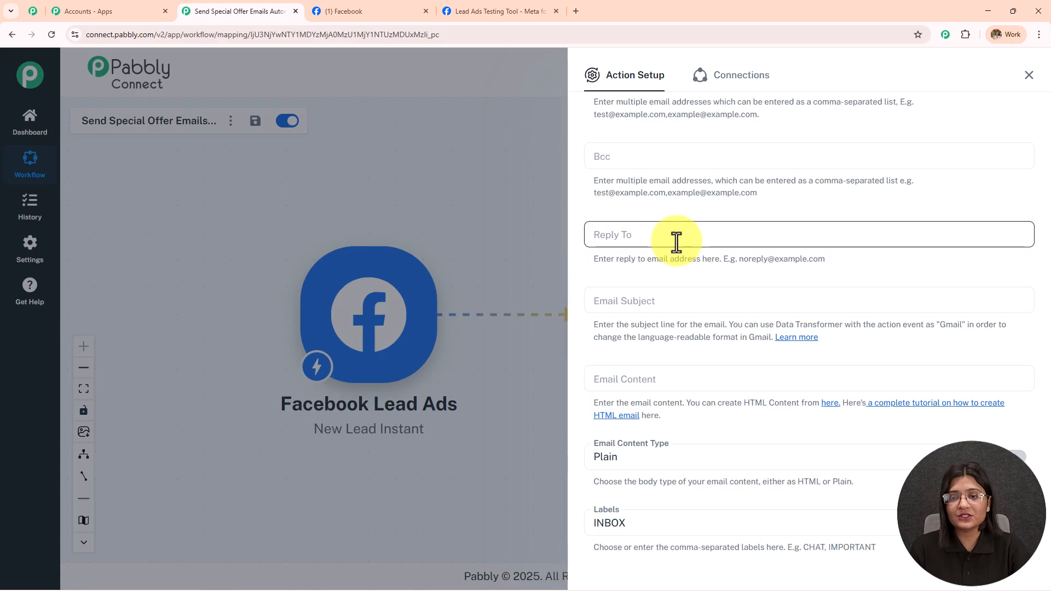
scroll(676, 241, "down", 2)
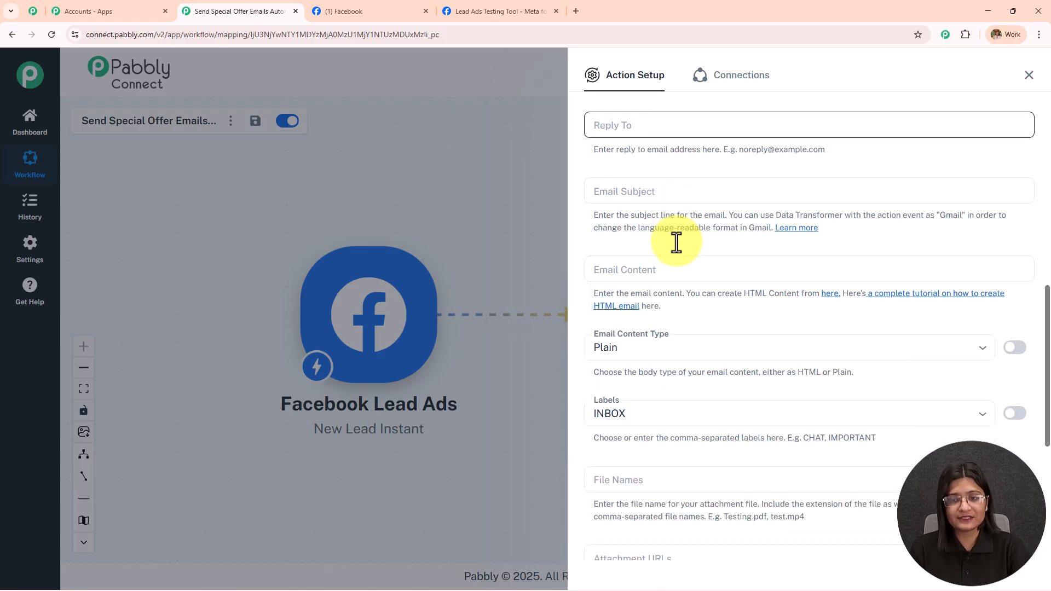
left_click(659, 195)
type("🎉 Welcome! Your Exclusive Special Offer Inside")
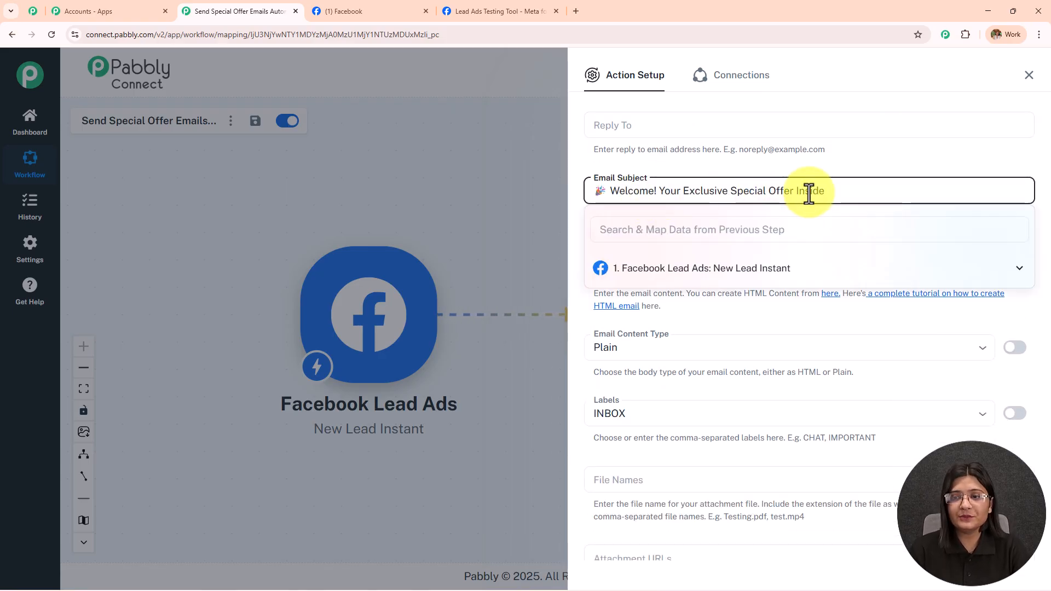
left_click(840, 155)
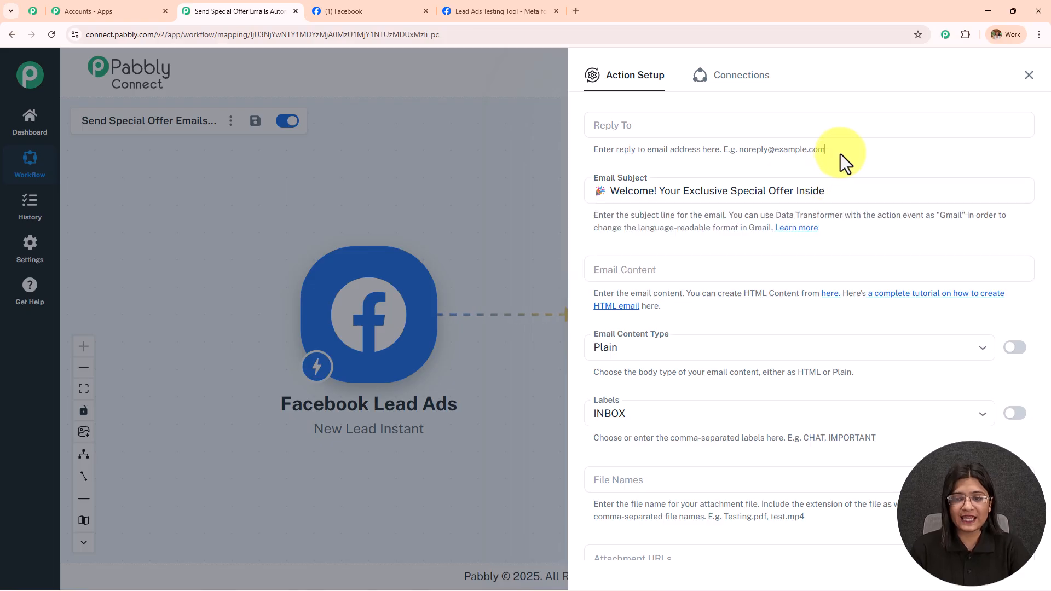
left_click(686, 268)
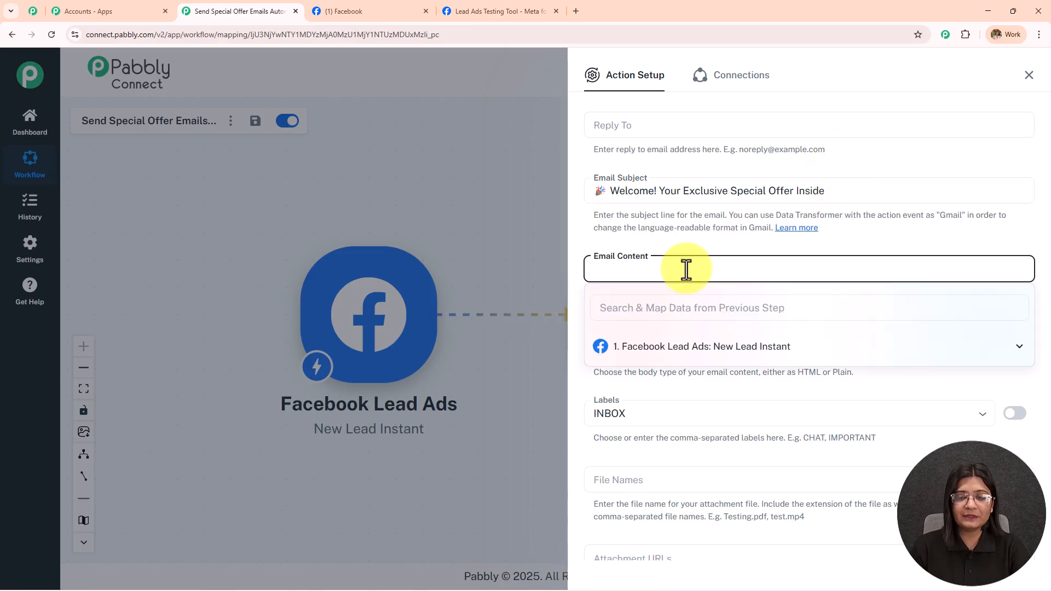
left_click(719, 230)
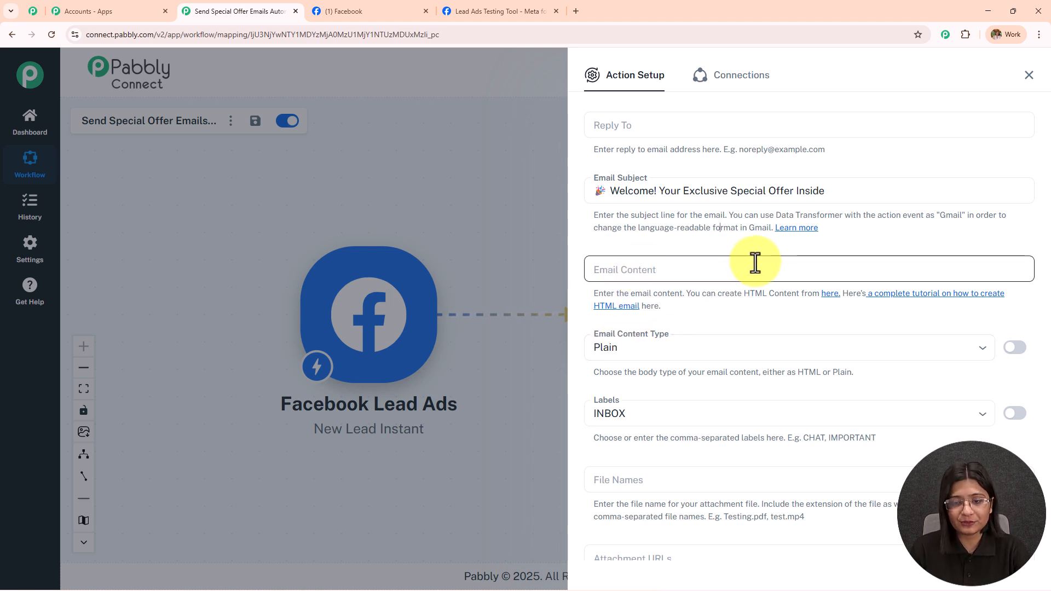
left_click(611, 353)
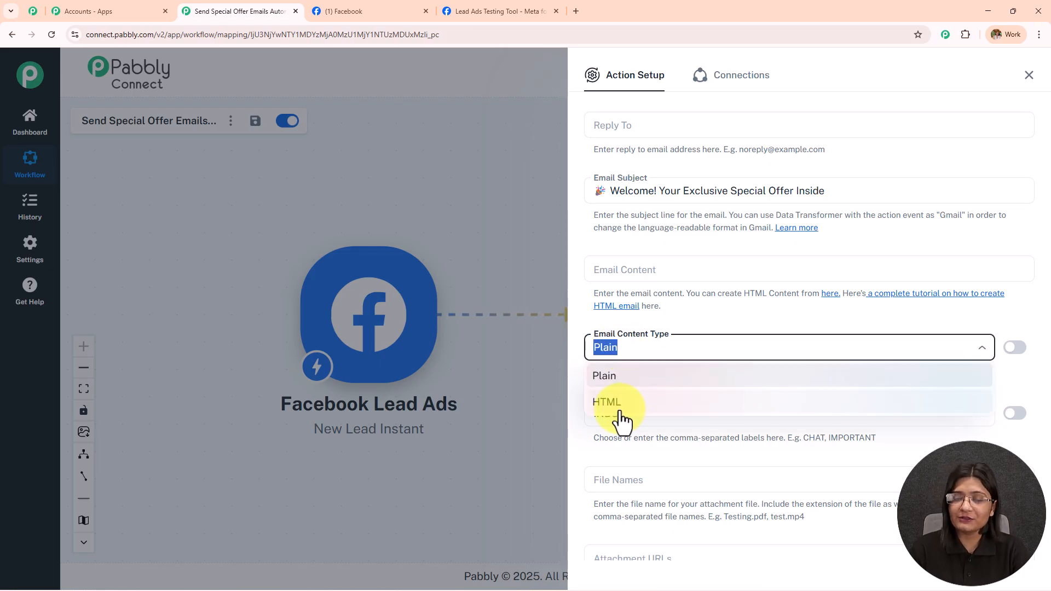
left_click(681, 318)
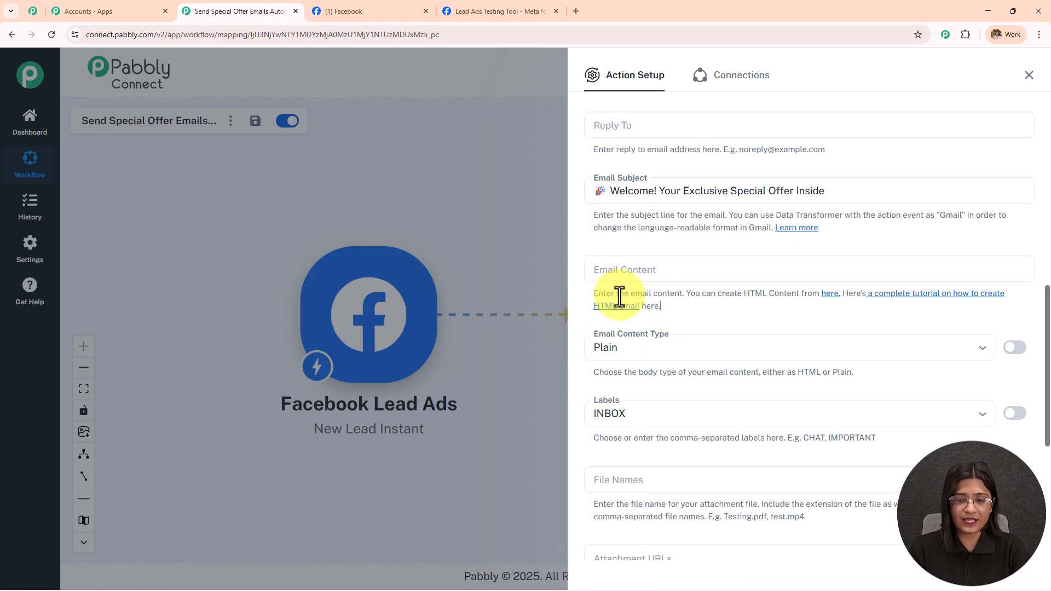
left_click(659, 265)
Step: Paste the welcome-offer message and replace {{First Name}} with the lead's mapped first_name and last_name
key("ctrl+v")
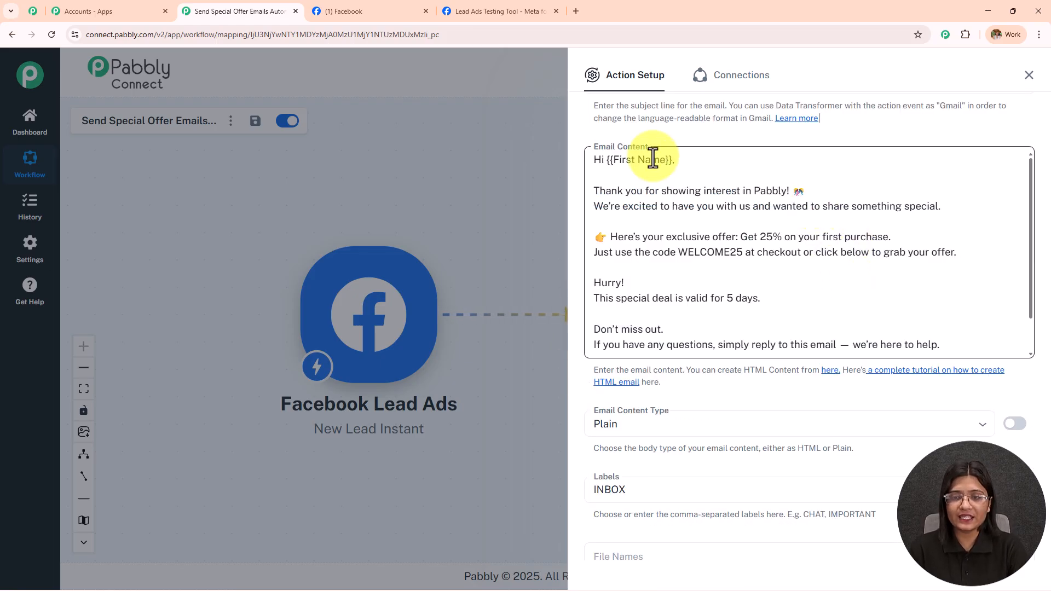
left_click_drag(672, 160, 606, 160)
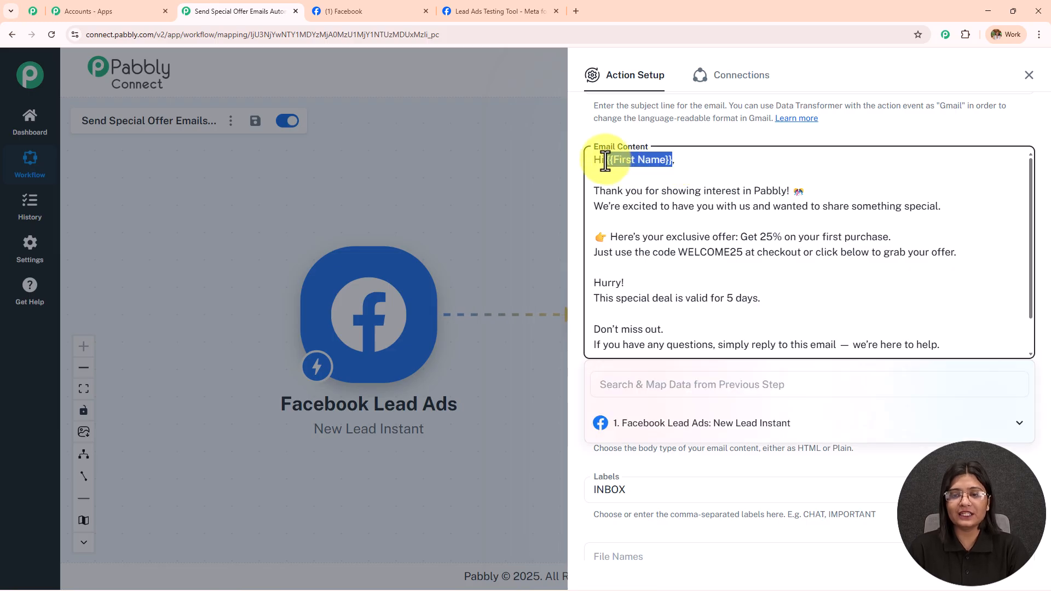
key("BackSpace")
left_click(703, 427)
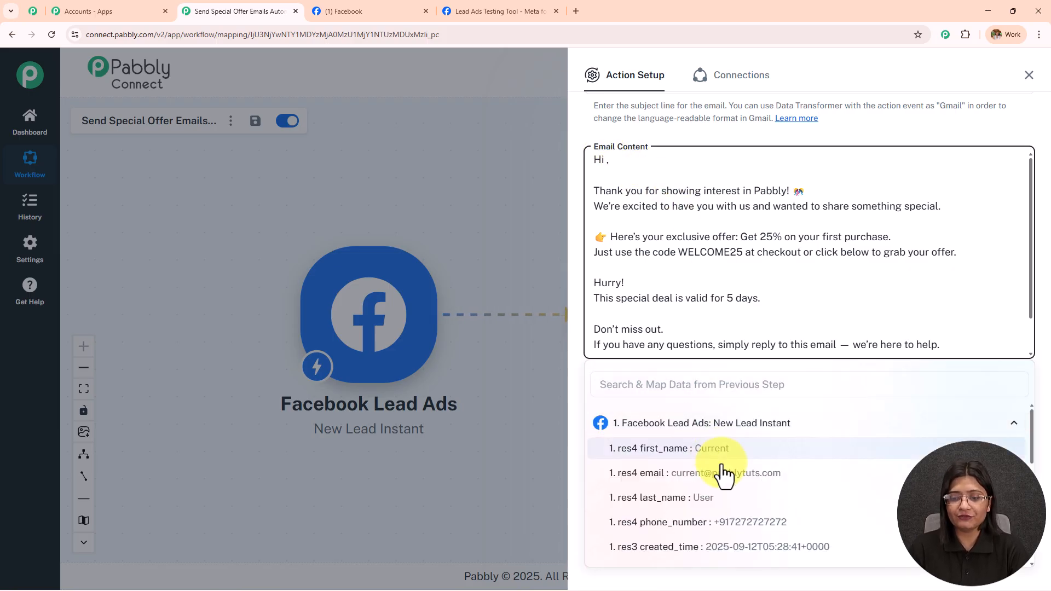
left_click(717, 450)
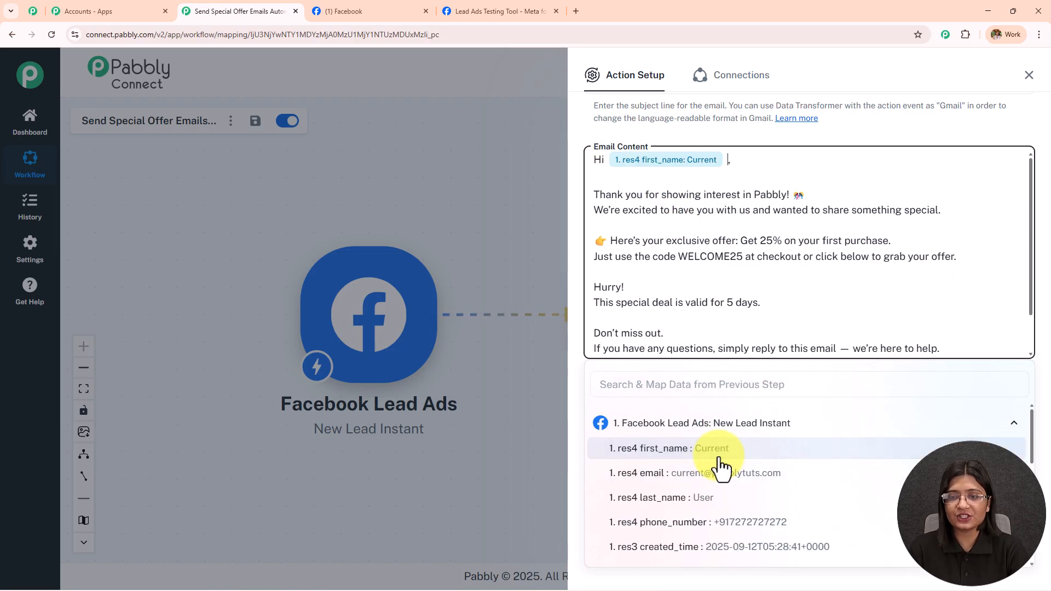
left_click(716, 496)
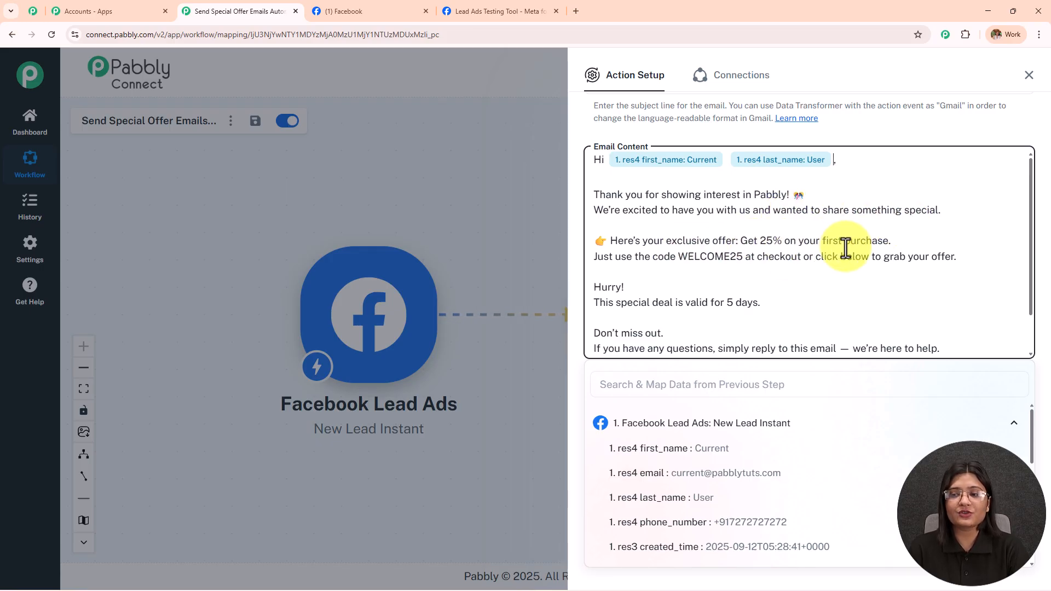
Step: Add the word 'off' after 25% in the offer line
left_click(784, 240)
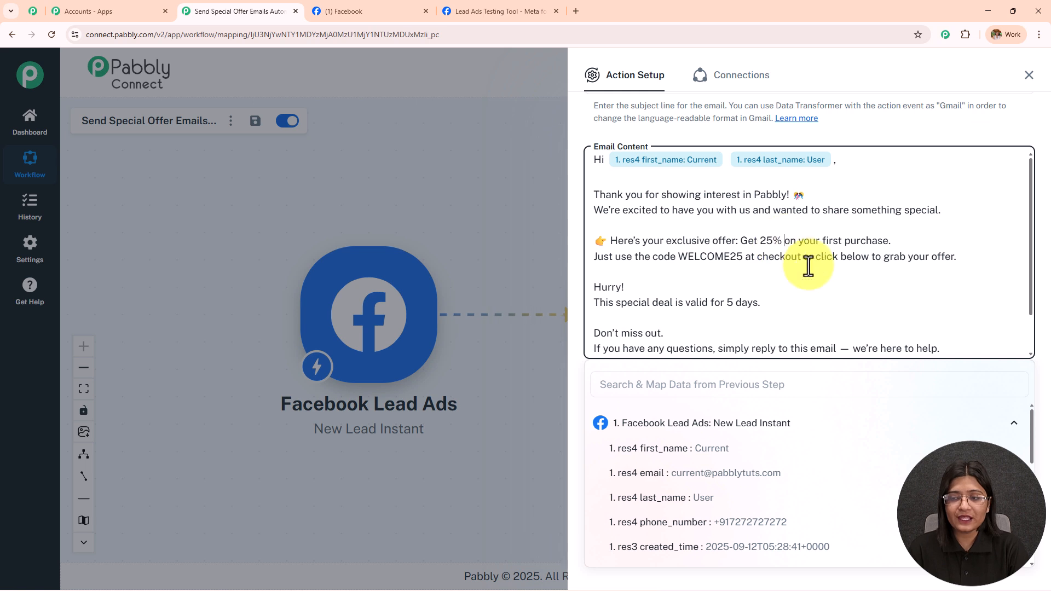
type("off")
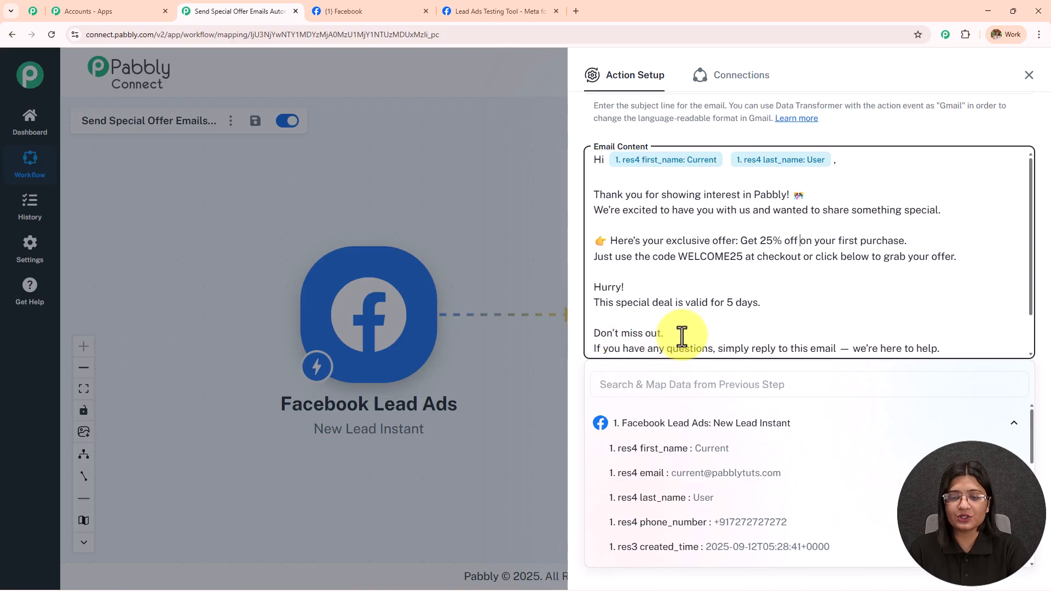
scroll(677, 338, "down", 2)
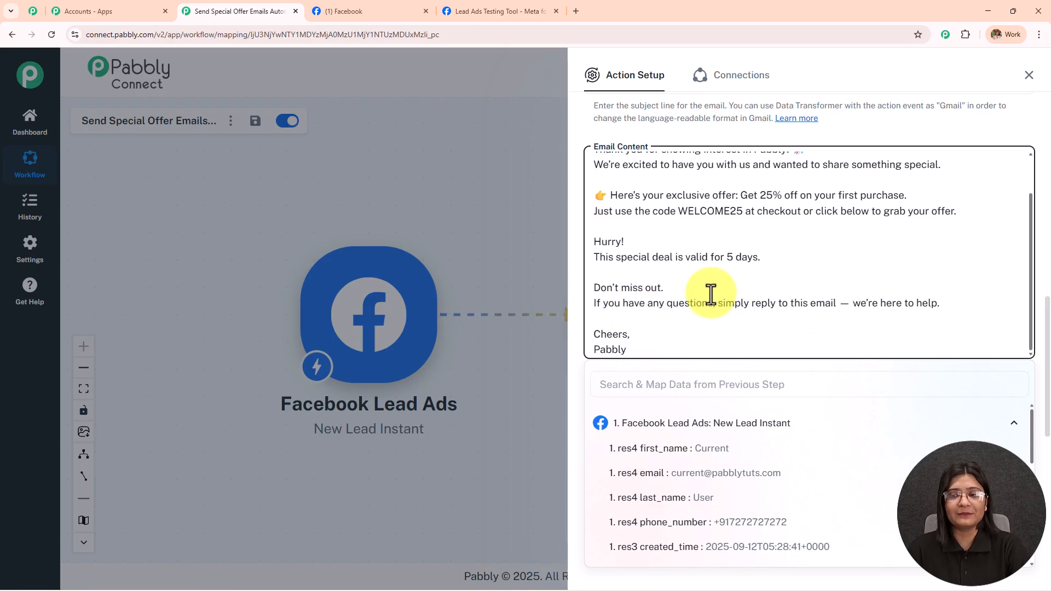
scroll(710, 296, "up", 2)
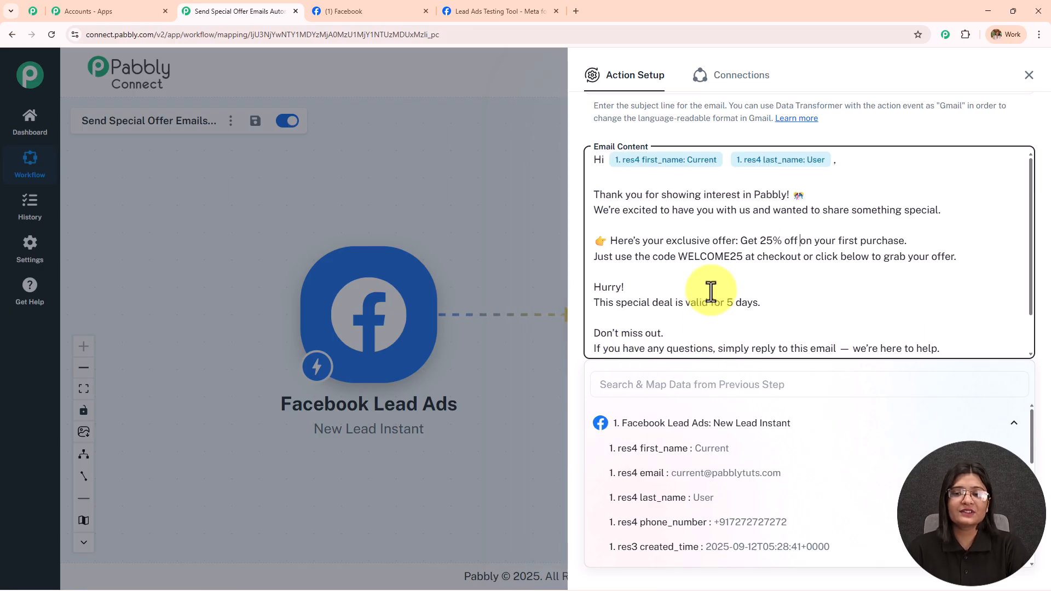
left_click(717, 134)
scroll(729, 261, "down", 2)
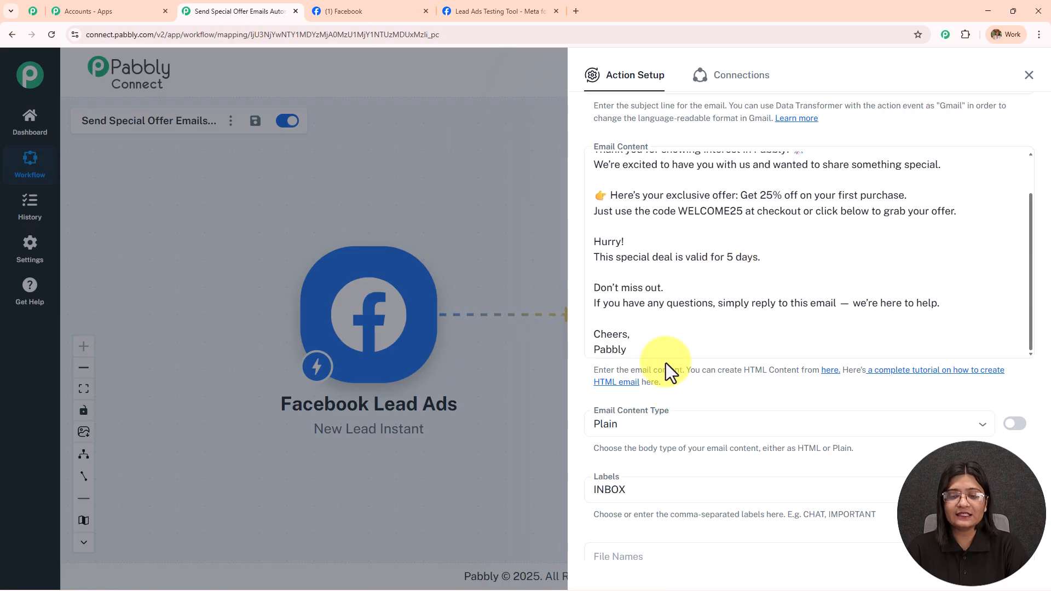
scroll(666, 362, "down", 3)
left_click(680, 332)
left_click(682, 297)
scroll(685, 293, "down", 3)
left_click(696, 223)
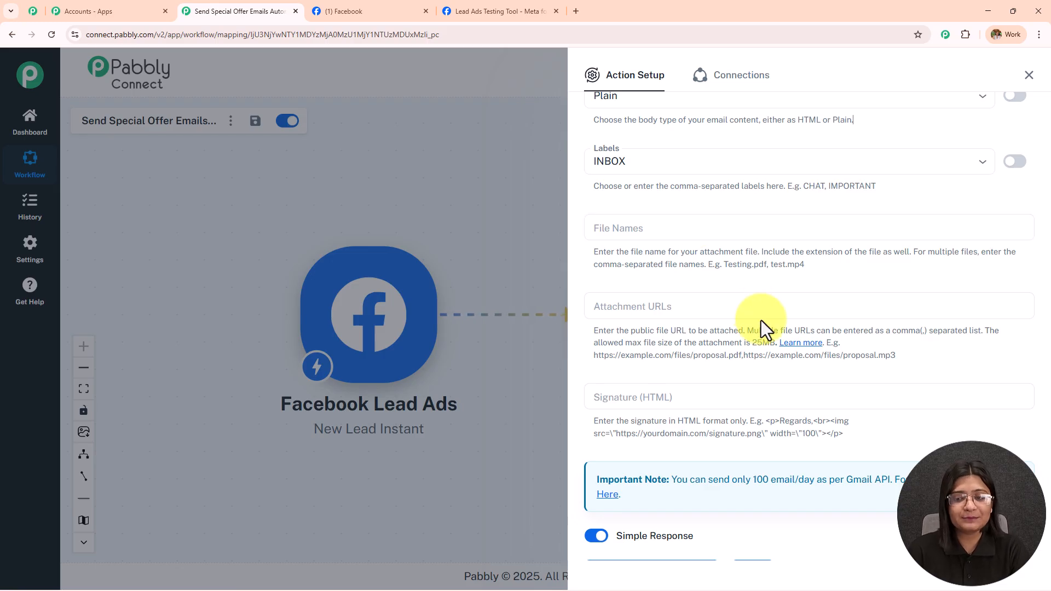
left_click_drag(659, 342, 776, 342)
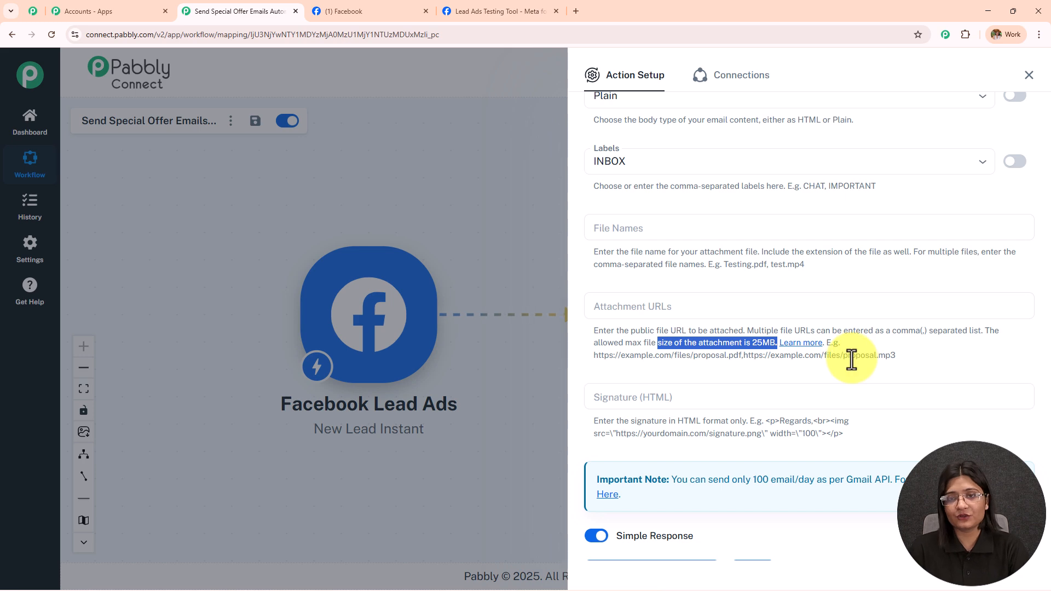
left_click(772, 296)
scroll(771, 296, "up", 4)
scroll(764, 314, "up", 5)
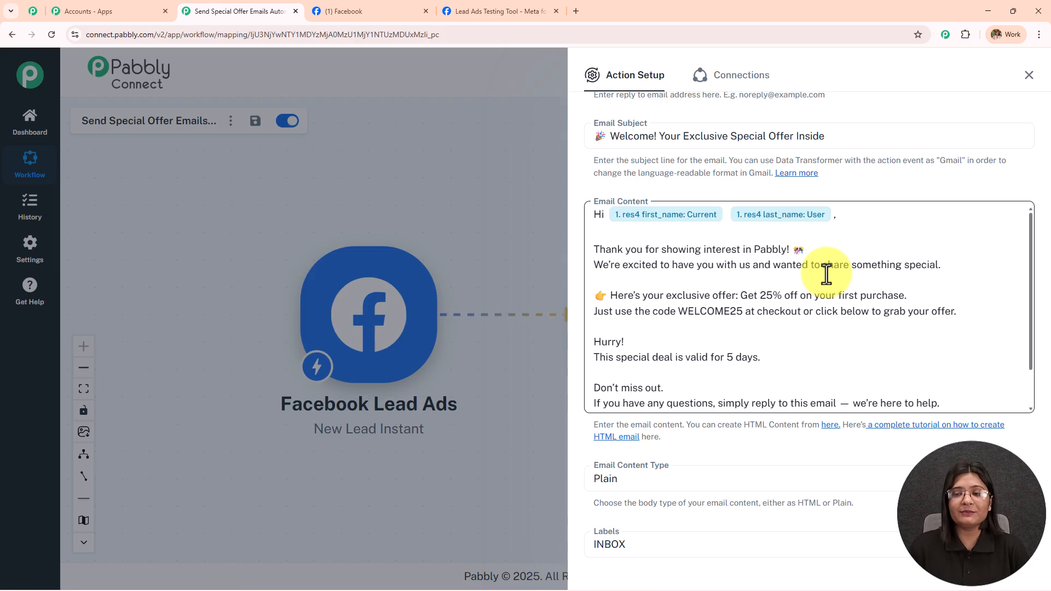
left_click(878, 223)
type("current")
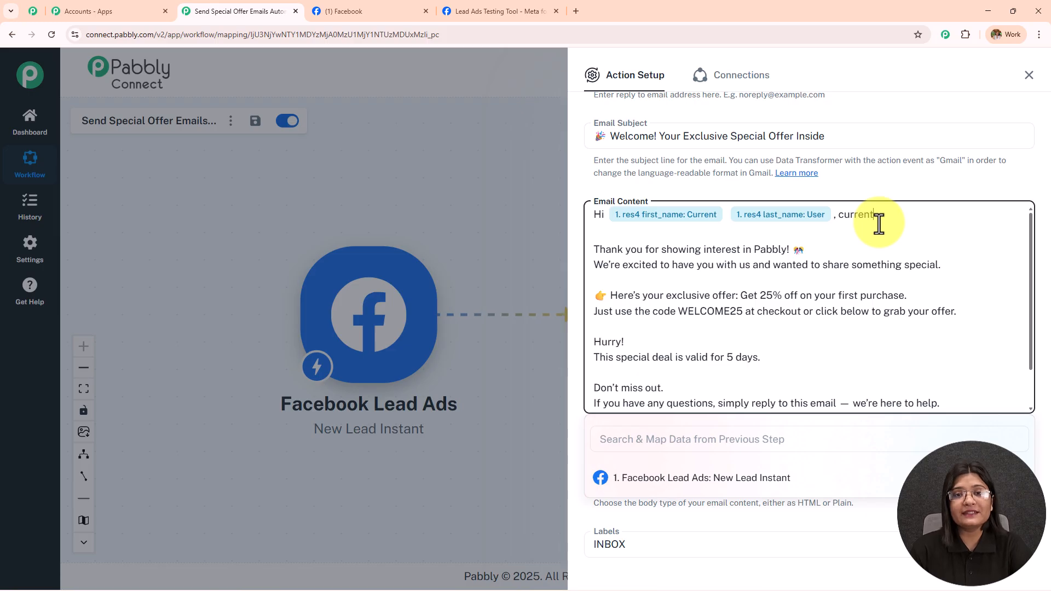
left_click_drag(913, 217, 833, 218)
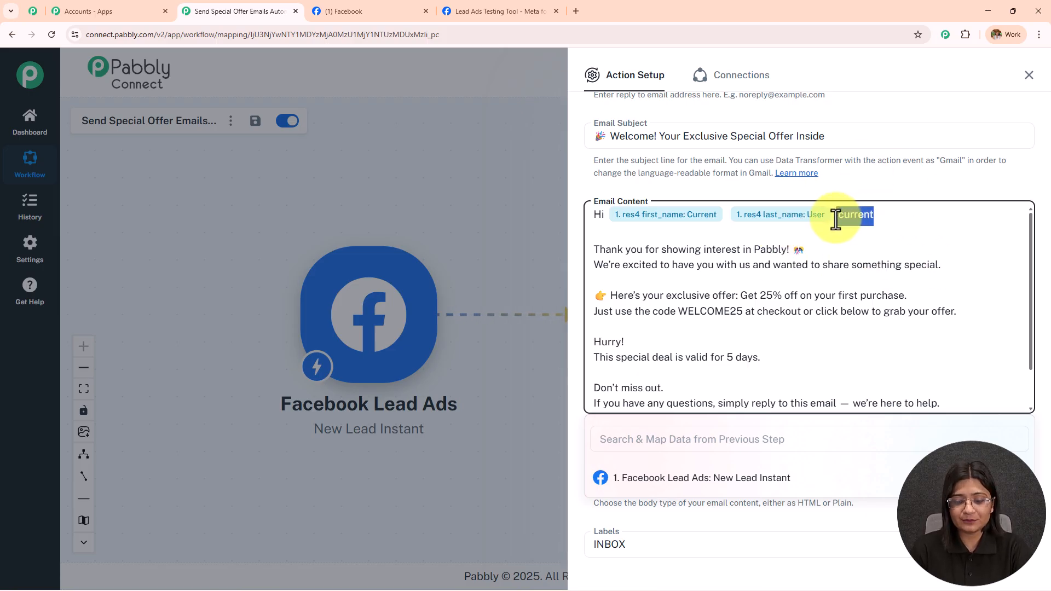
key("BackSpace")
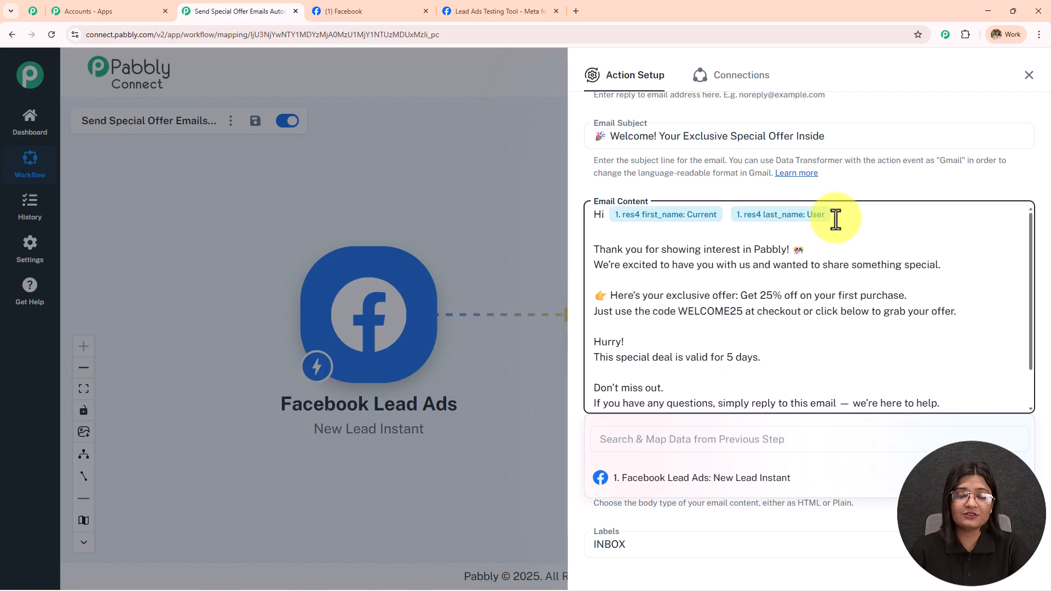
left_click(861, 189)
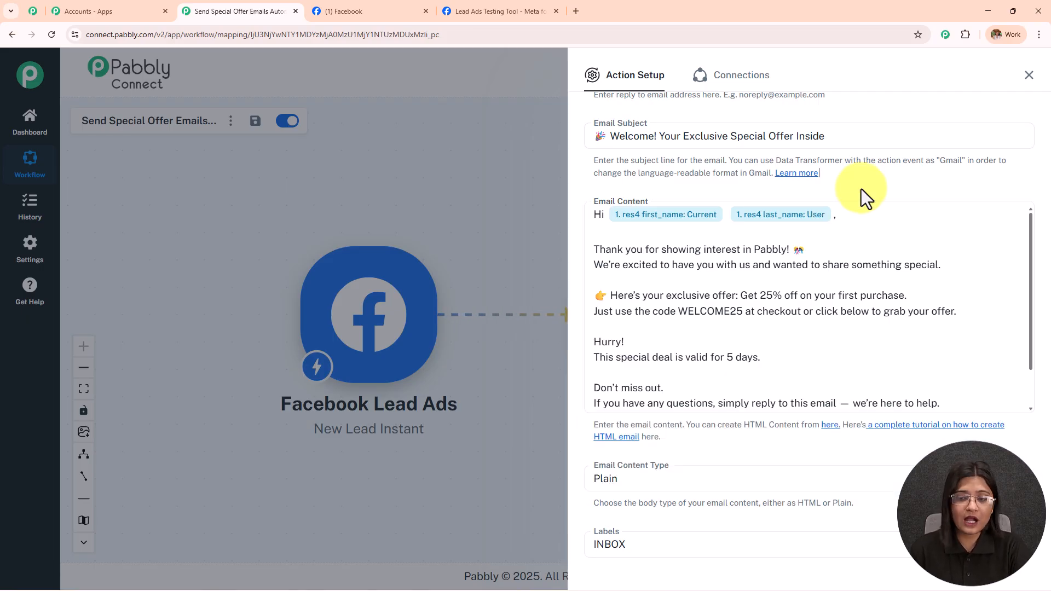
scroll(861, 189, "down", 8)
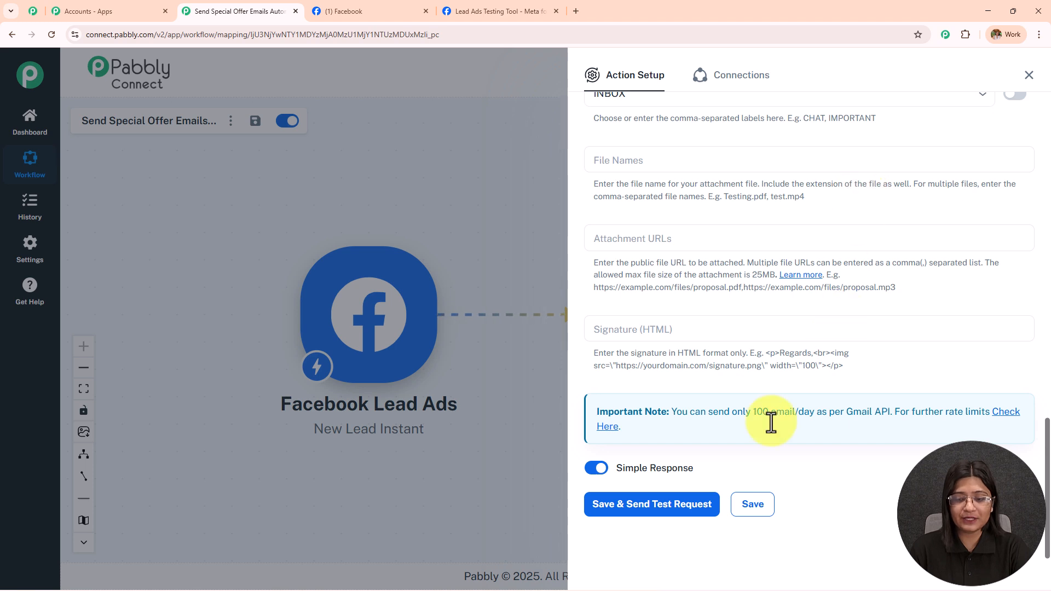
Step: Save and send a test request, then check the SENT and INBOX labels and snippet in the response
left_click(664, 518)
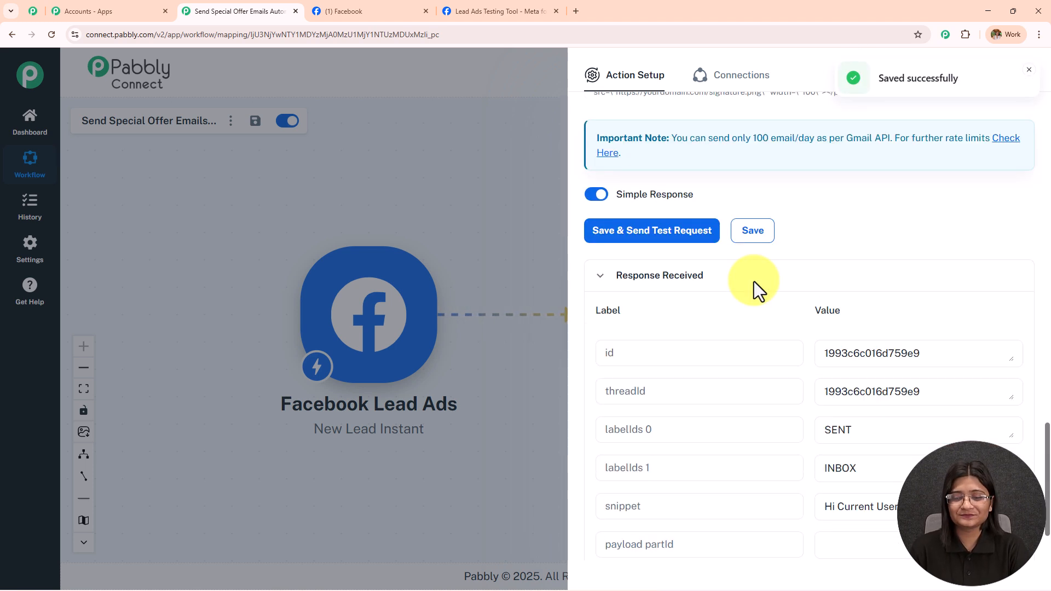
left_click_drag(921, 346, 746, 342)
left_click_drag(898, 379, 717, 379)
left_click_drag(1011, 419, 1012, 510)
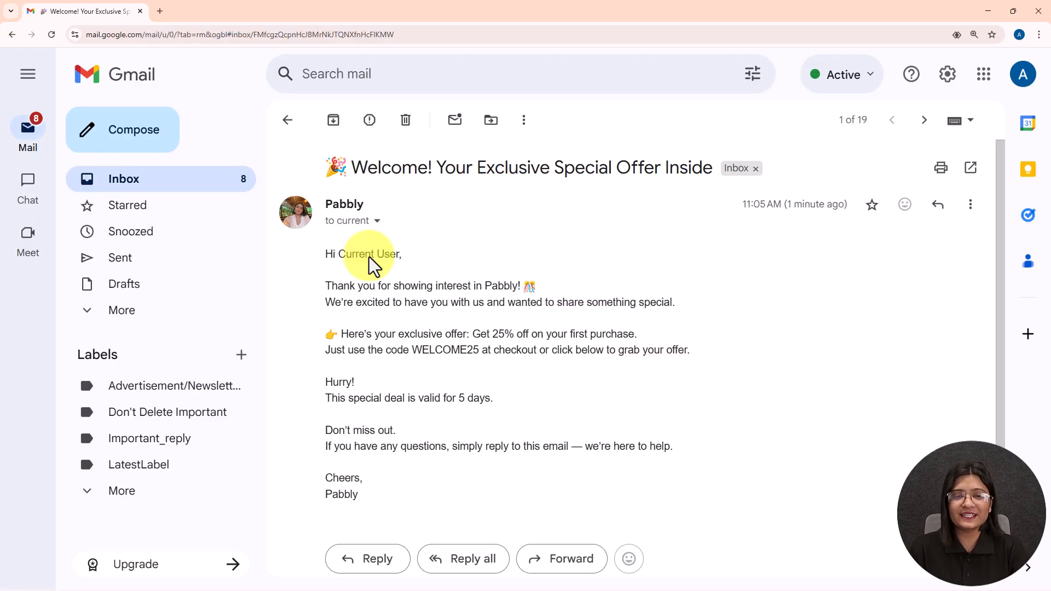
Step: Review the received email's time, personalised greeting, body and subject, then minimise Gmail
left_click_drag(740, 205, 852, 212)
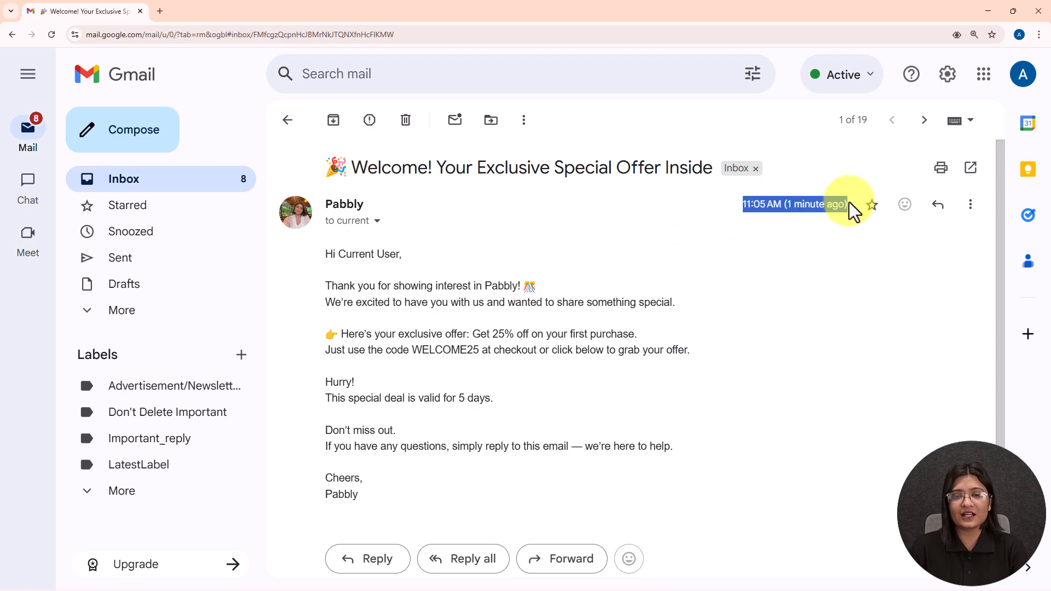
left_click_drag(311, 256, 474, 256)
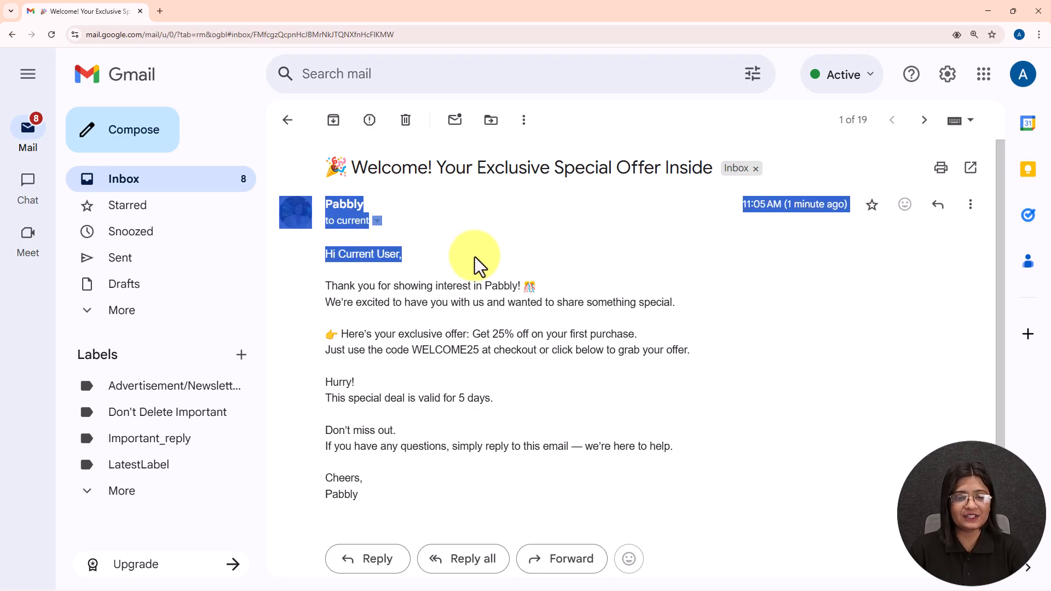
left_click_drag(324, 282, 601, 335)
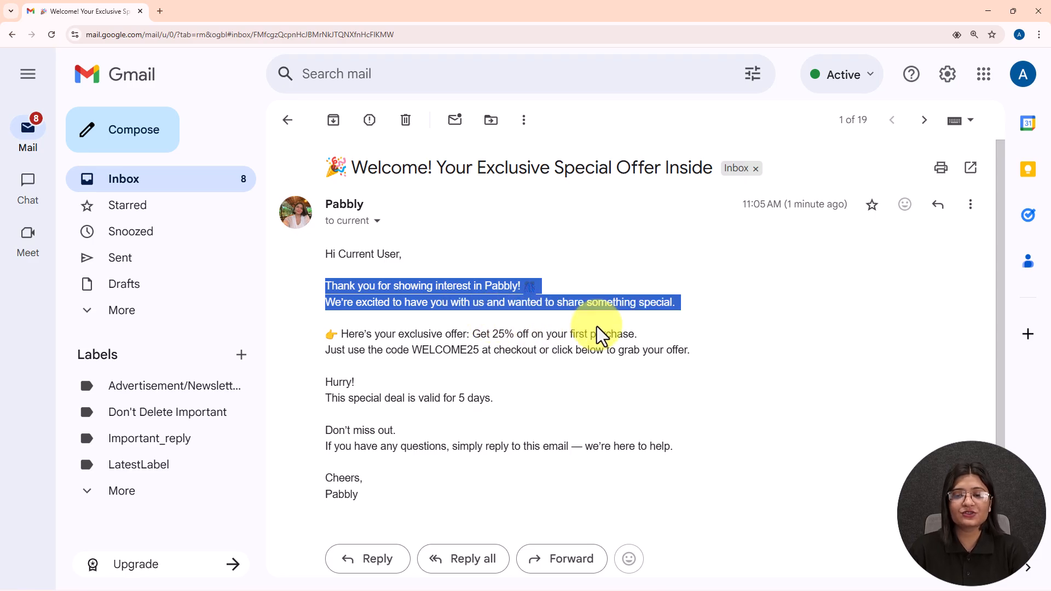
left_click_drag(601, 335, 753, 413)
left_click(752, 413)
left_click_drag(352, 166, 732, 181)
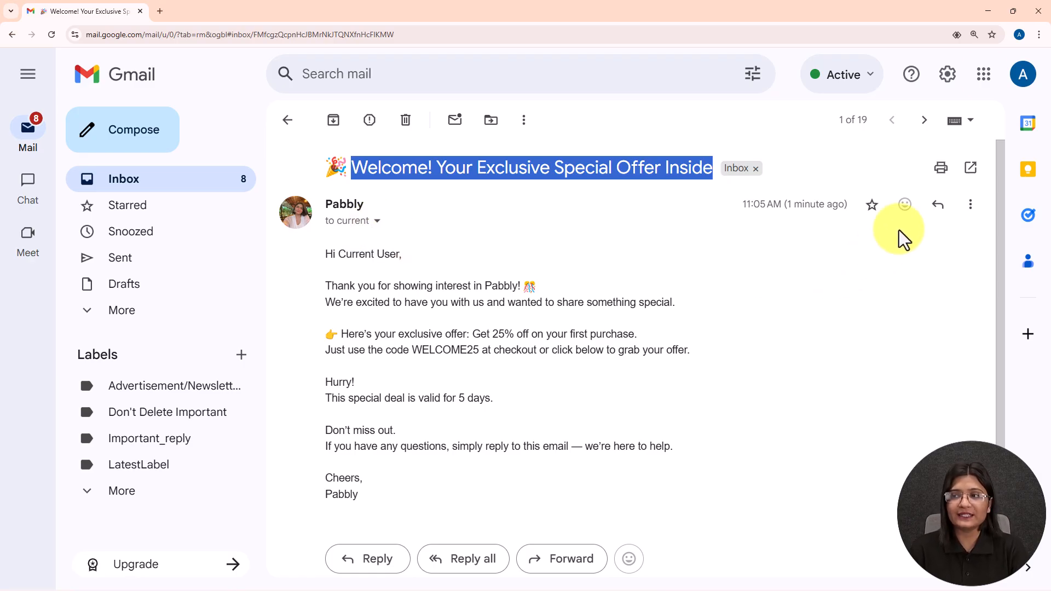
left_click(989, 11)
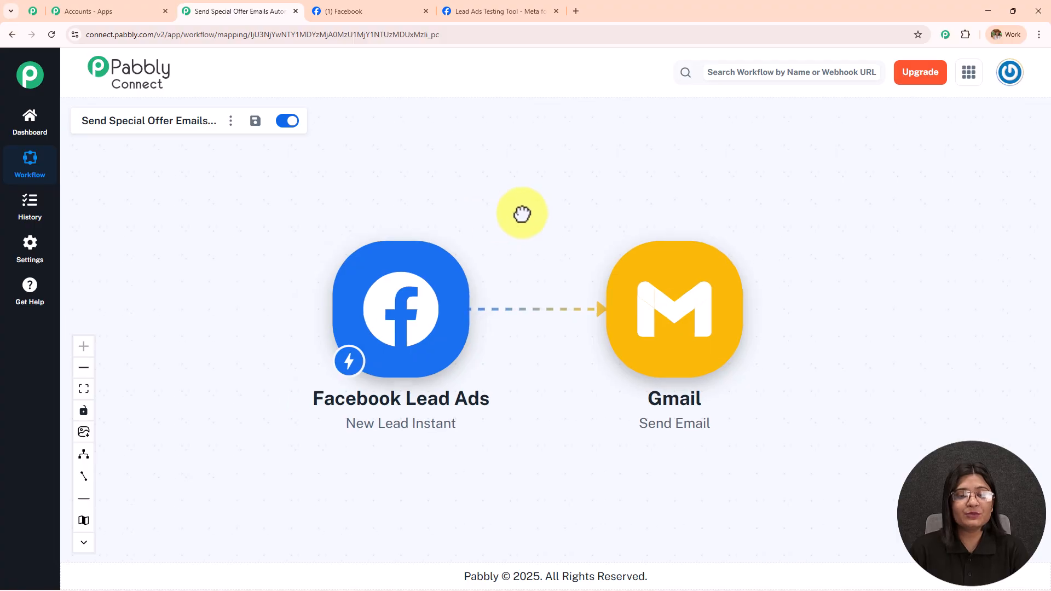